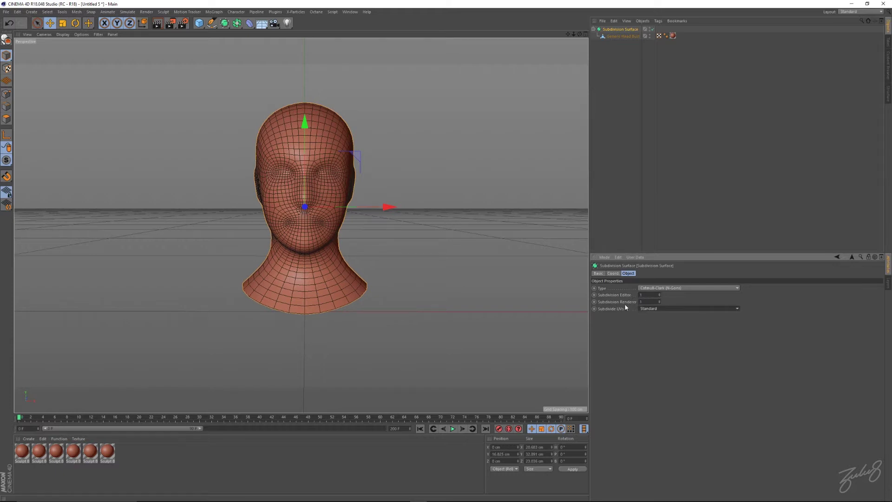
Step: Make the subdivided head bust an editable polygon object, unparent it and delete the leftover parent null
left_click(620, 37, "ctrl")
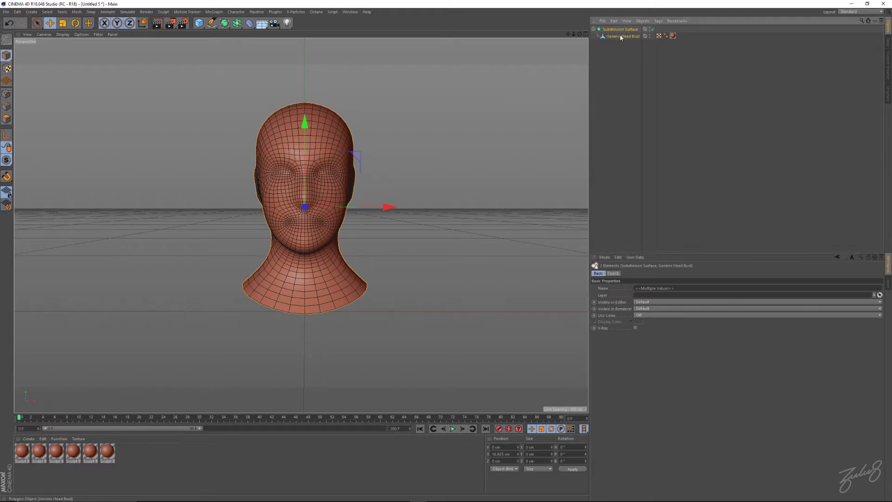
key("c")
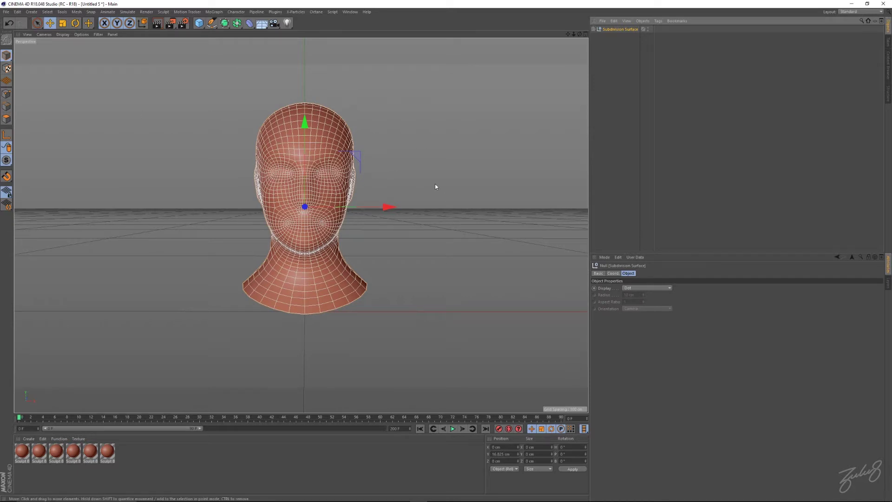
left_click(594, 29)
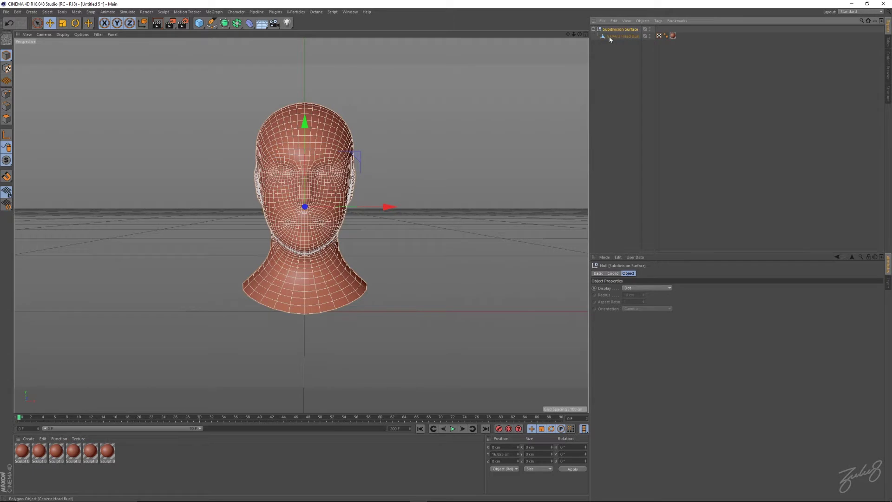
left_click_drag(609, 36, 614, 53)
left_click(616, 29)
key("Delete")
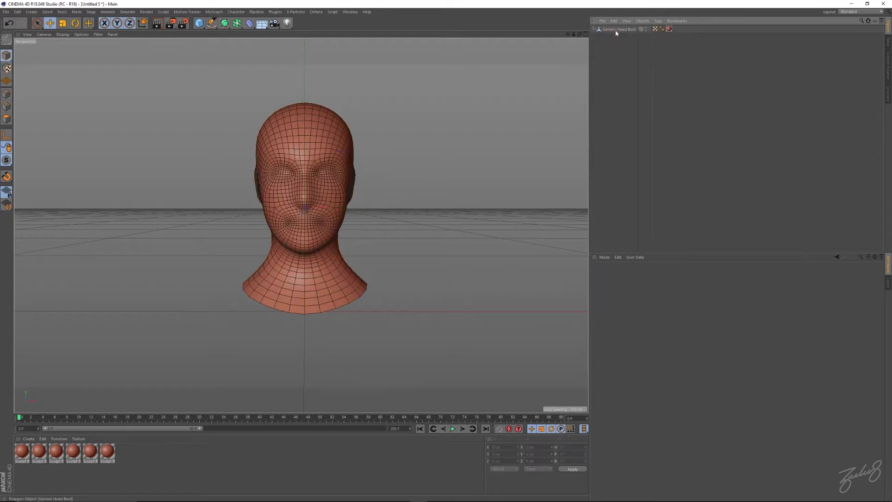
Step: Duplicate the head bust and hide the original bust in the viewport and renderer
left_click(616, 29)
key("ctrl+c")
key("ctrl+v")
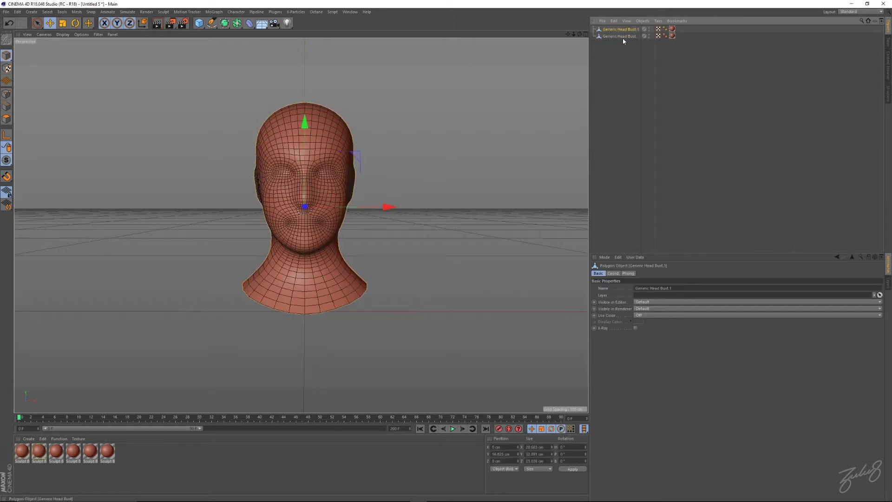
left_click(651, 36)
left_click(648, 35)
left_click(288, 124)
Step: Set up a Plane Cut in edge mode on the bust copy in the front view, with Local plane mode and the YZ plane
middle_click(423, 170)
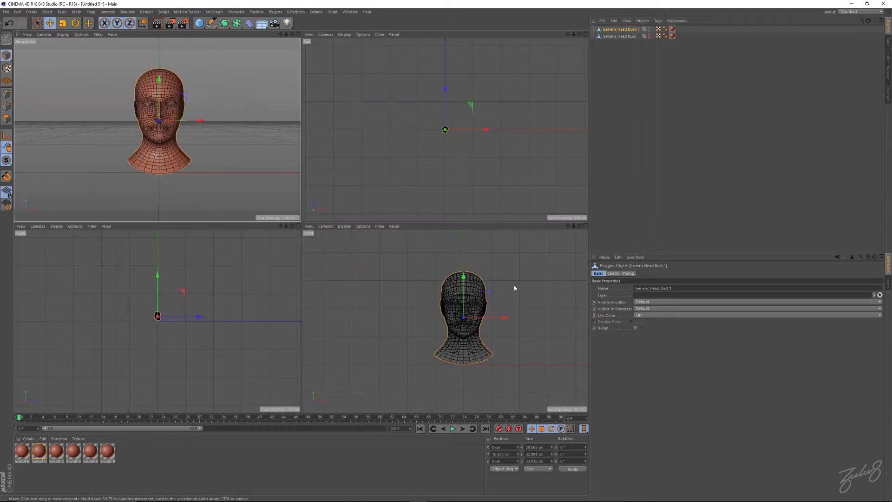
middle_click(480, 277)
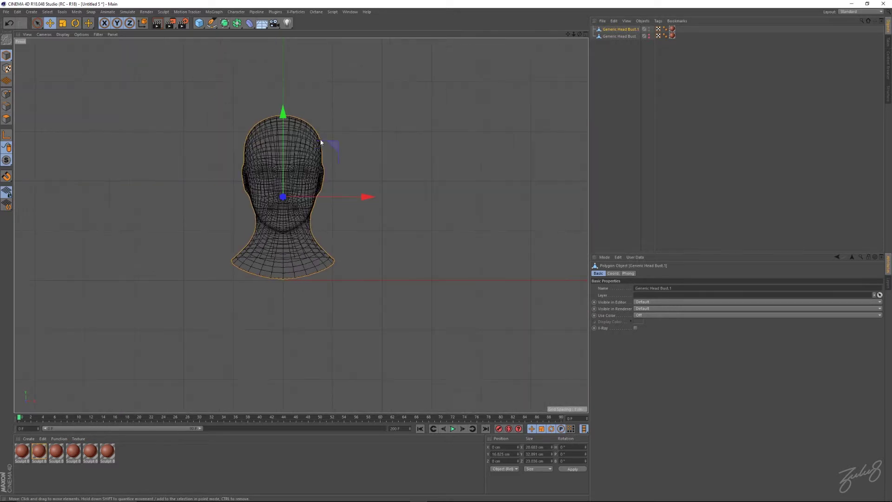
middle_click_drag(320, 142, 347, 161, "alt")
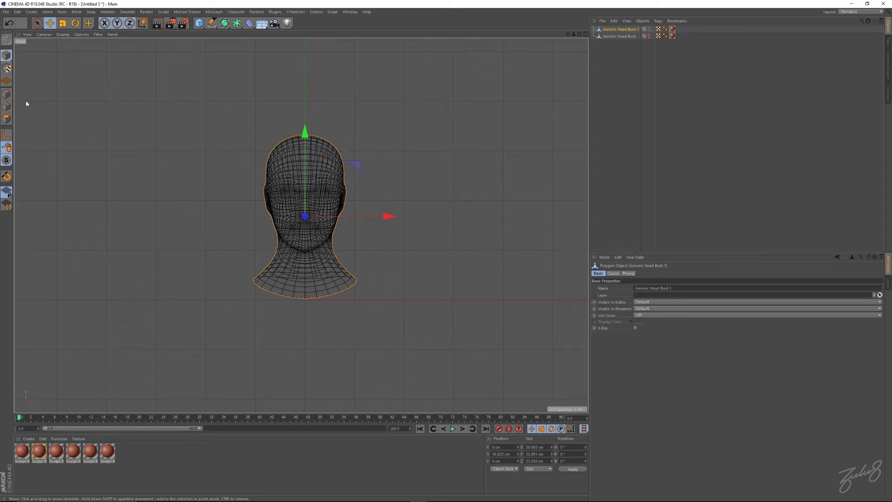
left_click(6, 106)
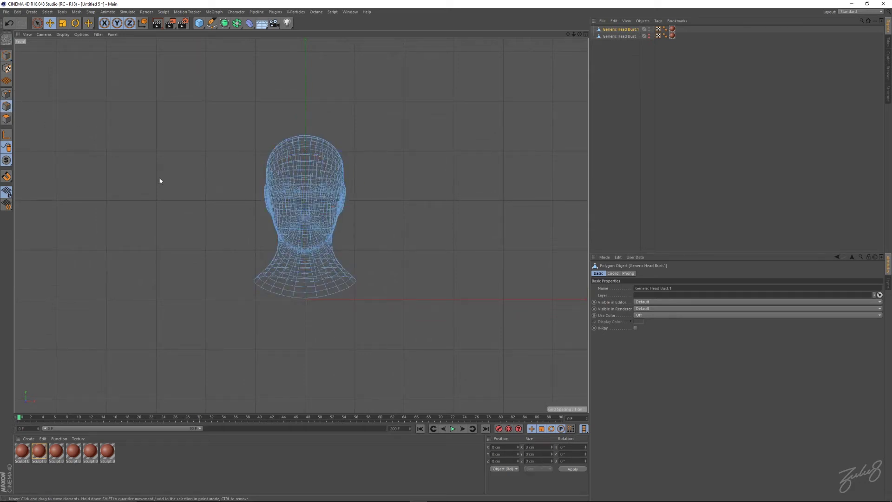
key("m")
key("j")
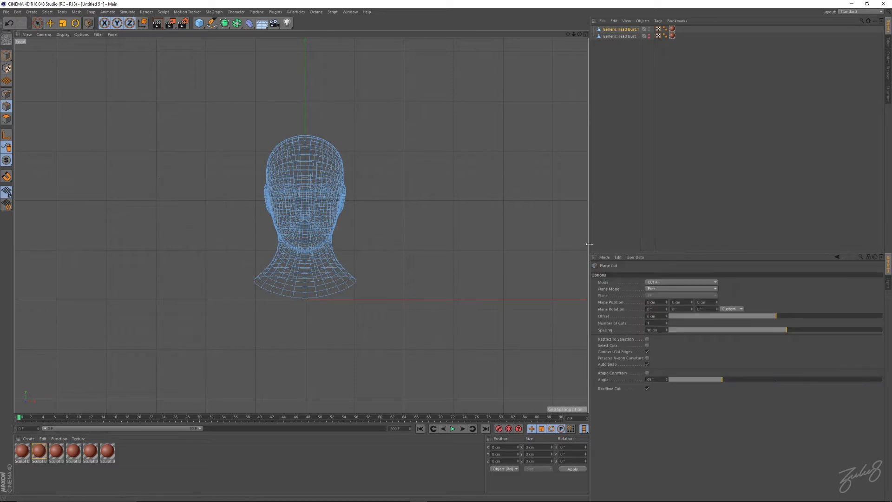
left_click(678, 289)
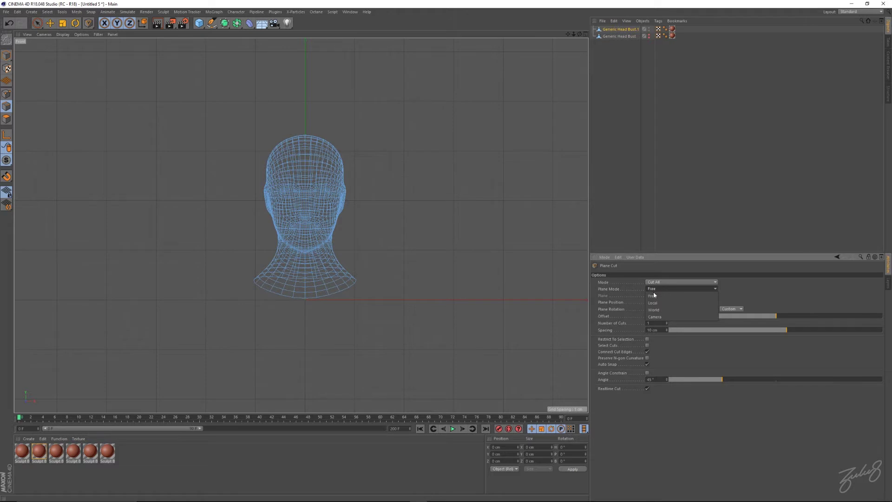
left_click(653, 303)
left_click(664, 296)
left_click(656, 310)
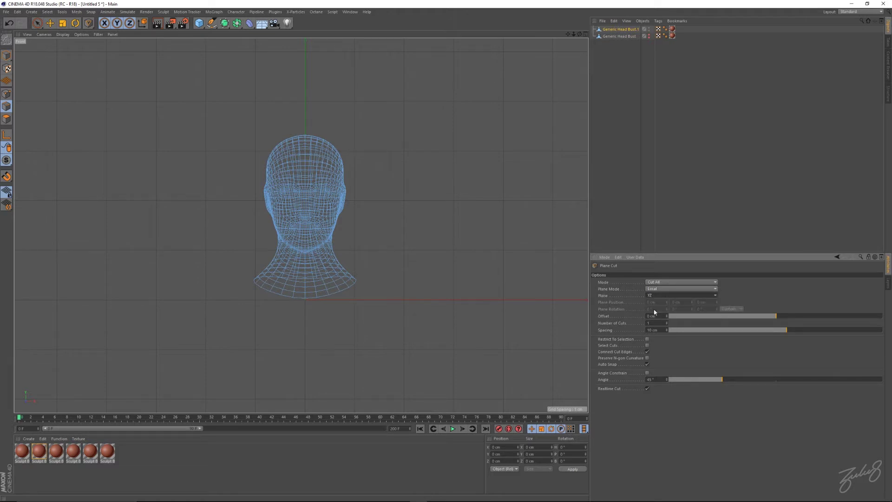
left_click(648, 296)
left_click(655, 302)
left_click(662, 295)
left_click(648, 308)
Step: Slice the bust copy with 200 plane cuts at 0.4 cm spacing, with Select Cuts enabled
left_click(652, 322)
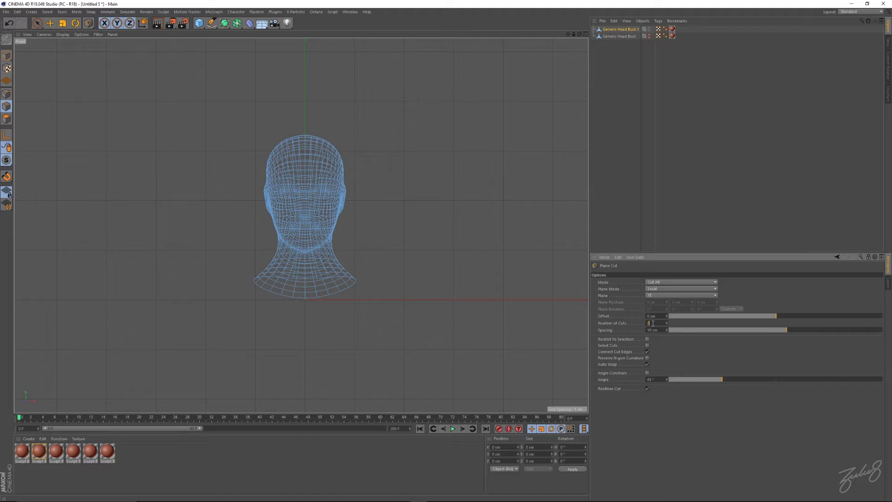
left_click(652, 330)
key("BackSpace")
type("0.5")
key("Return")
left_click(356, 282)
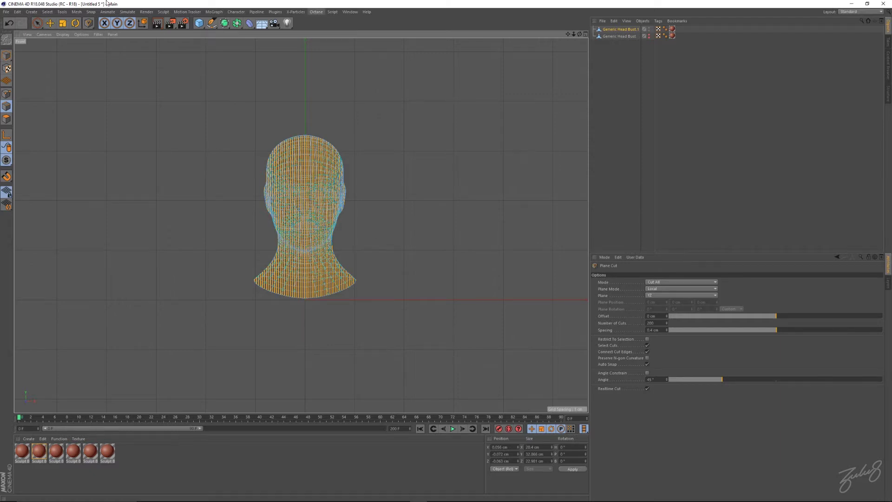
Step: Convert the selected cut edges of the bust copy with Edge to Spline
left_click(79, 12)
mouse_move(82, 33)
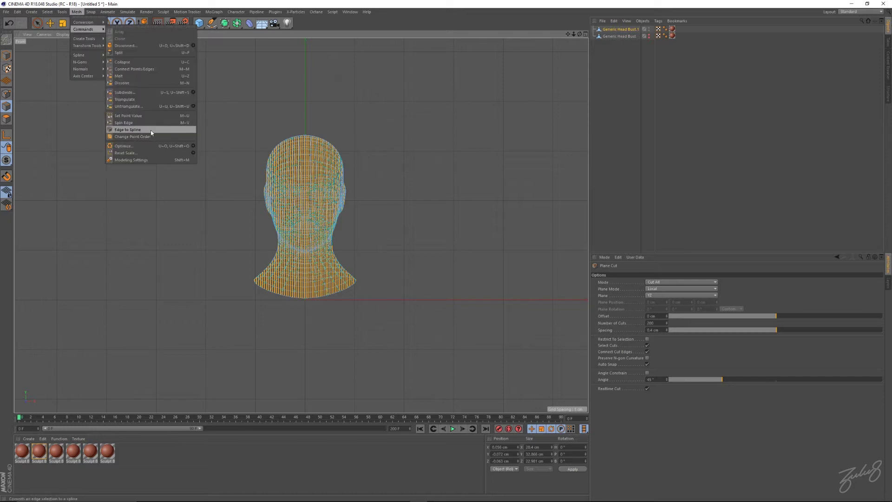
left_click(129, 129)
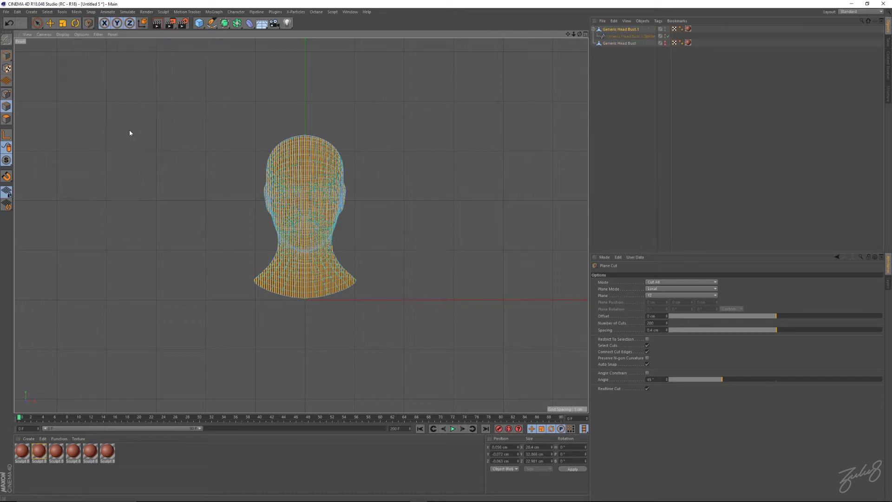
Step: Move the extracted spline out of the bust copy's hierarchy and delete the bust copy
left_click_drag(630, 36, 621, 51)
left_click(617, 31)
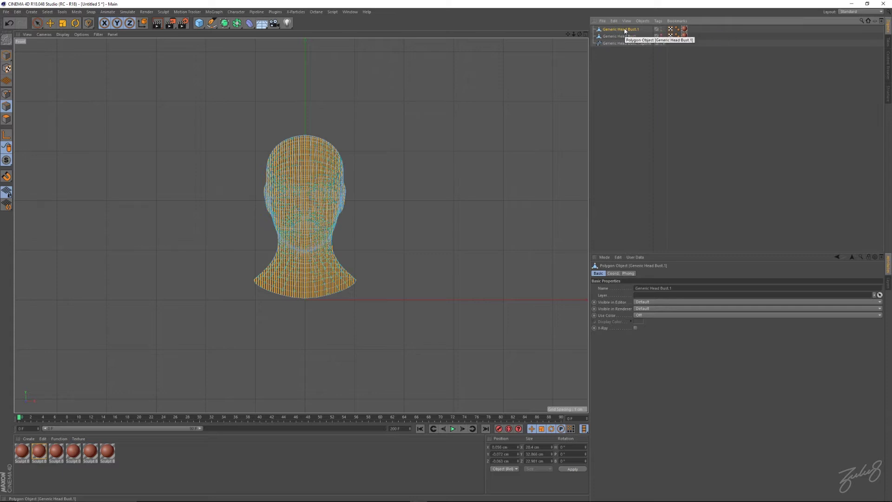
key("Delete")
Step: Set the extracted spline's type to B-Spline with Uniform intermediate points and enable Close Spline, working in the perspective view
middle_click(378, 148)
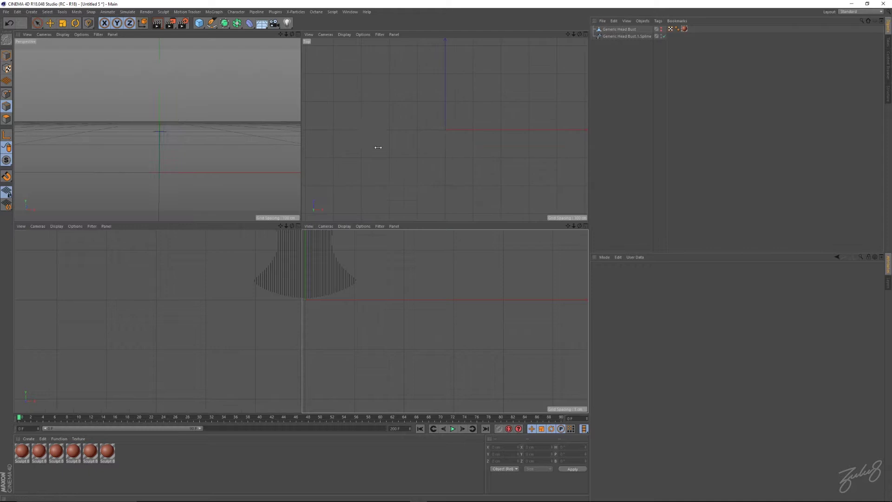
middle_click(219, 130)
left_click_drag(314, 147, 219, 162, "alt")
middle_click_drag(420, 179, 352, 171, "alt")
right_click_drag(291, 171, 321, 172, "alt")
middle_click_drag(320, 171, 296, 172, "alt")
left_click_drag(297, 171, 432, 181, "alt")
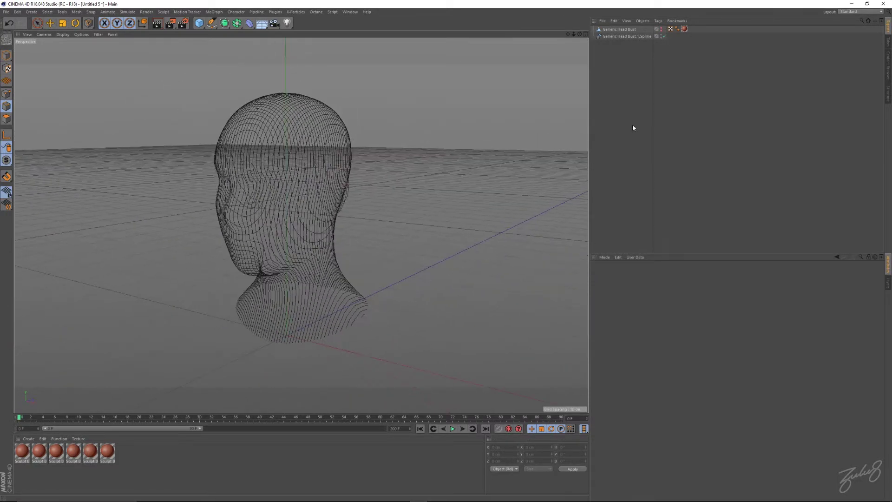
left_click(622, 36)
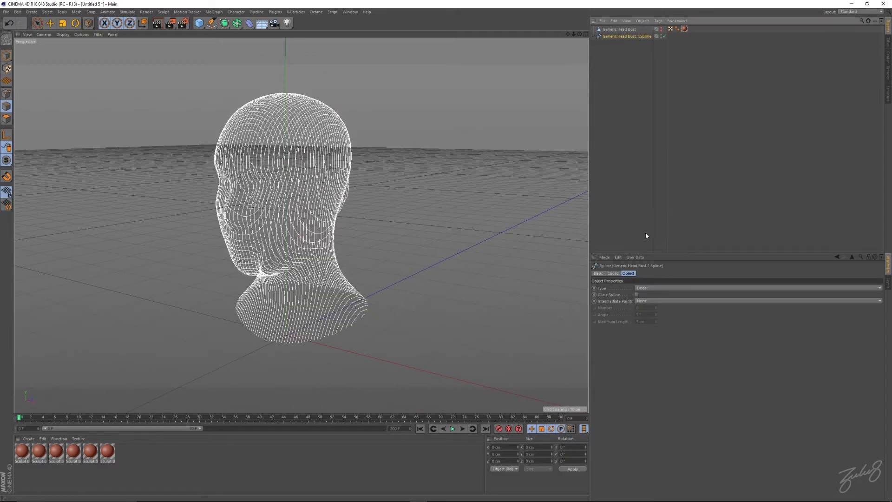
left_click(652, 289)
left_click(645, 320)
left_click(646, 301)
left_click(648, 321)
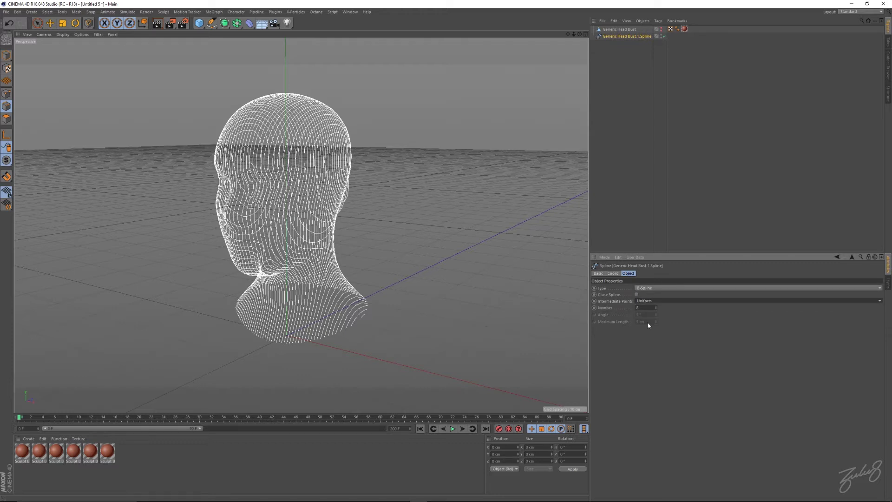
left_click(636, 294)
Step: Lower the Number of the spline's Uniform intermediate points to 0
left_click_drag(281, 281, 398, 283, "alt")
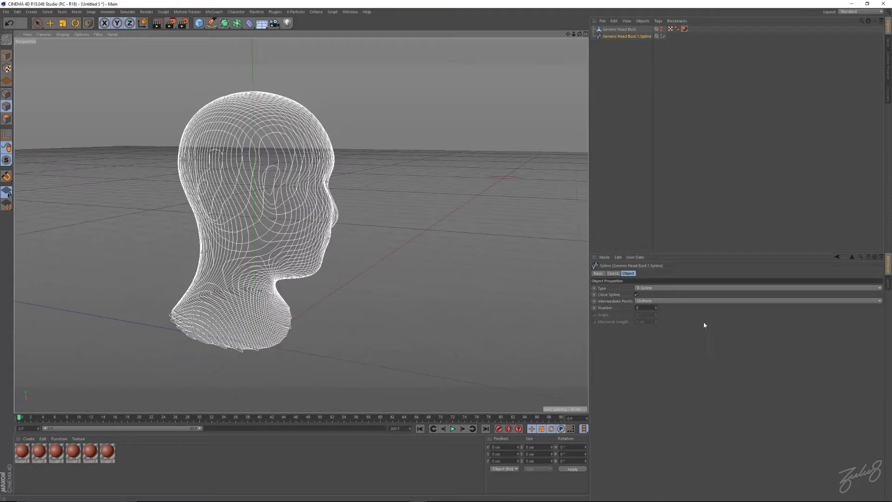
left_click(656, 310)
left_click(656, 309)
left_click(656, 310)
left_click(655, 309)
left_click(656, 309)
left_click(655, 309)
left_click(656, 309)
left_click(655, 309)
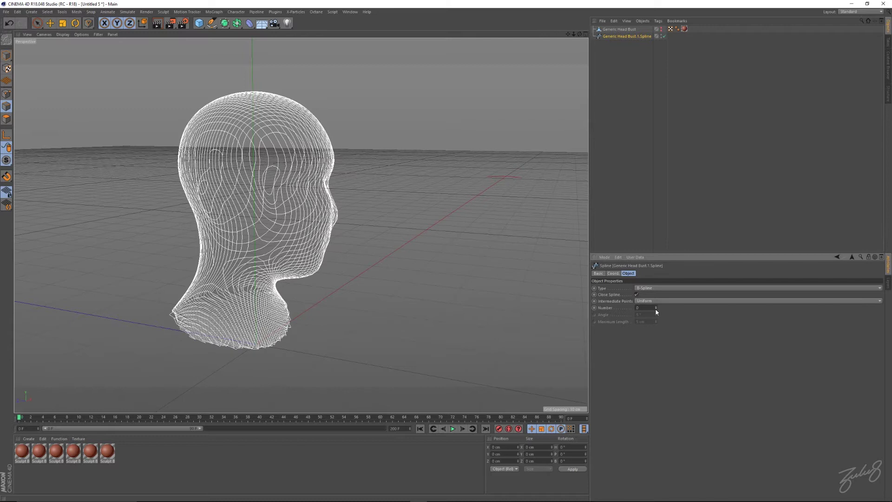
Step: Try the Natural, Adaptive and None intermediate point modes on the closed spline
left_click(653, 300)
left_click(648, 319)
left_click(650, 300)
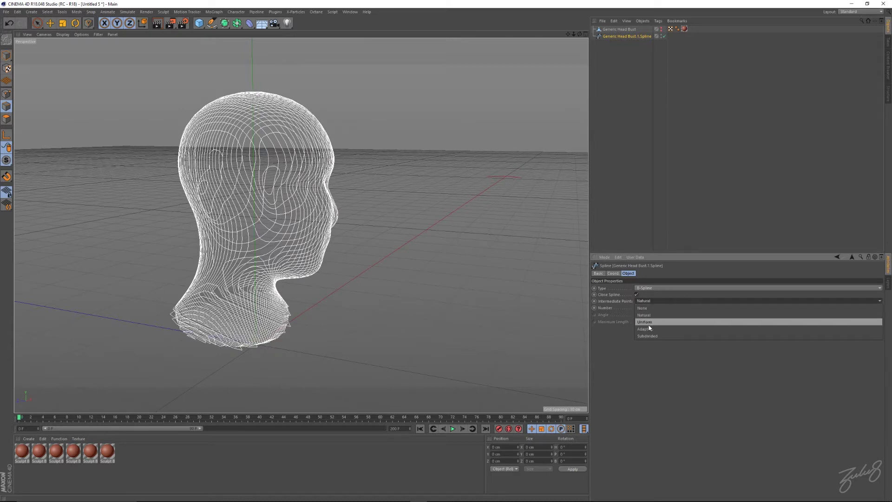
left_click(649, 329)
left_click(657, 300)
left_click(654, 313)
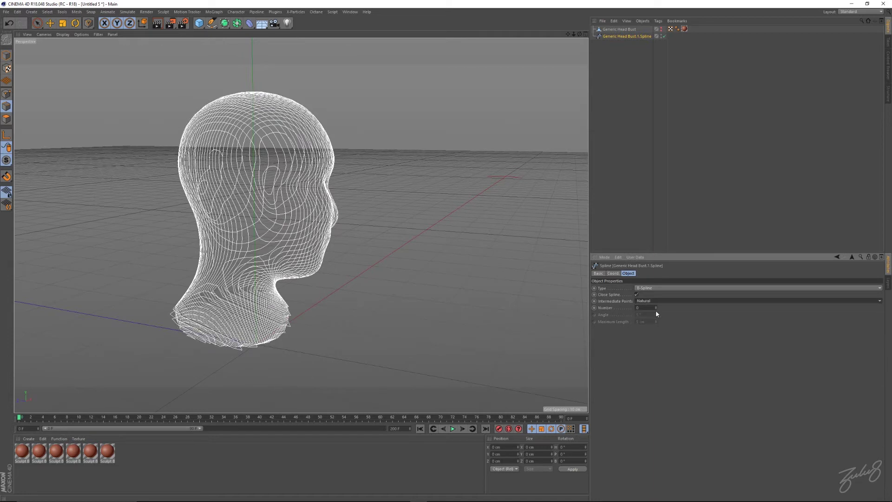
left_click(652, 301)
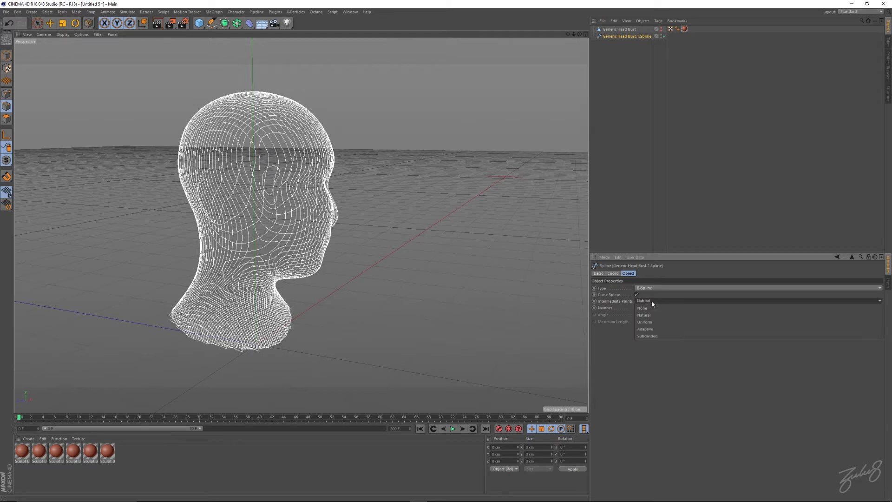
left_click(649, 308)
left_click_drag(299, 244, 360, 243, "alt")
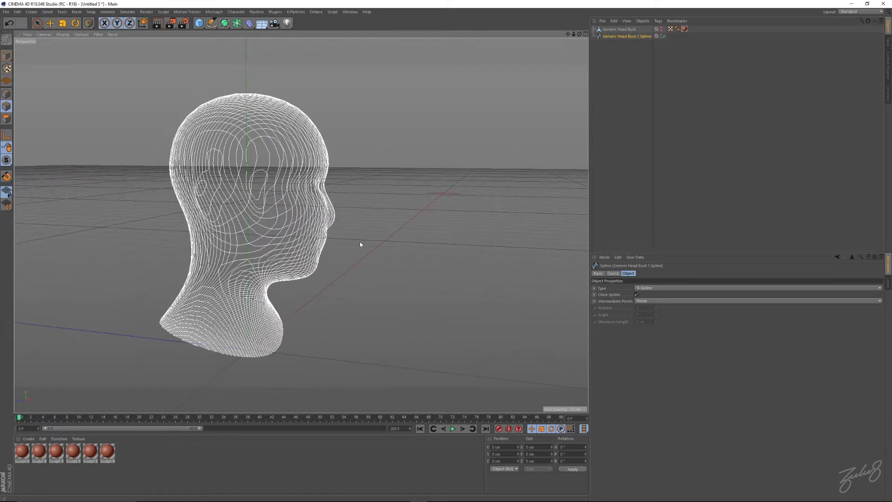
Step: Set the spline's intermediate points to Uniform and check the curves around the neck
left_click(649, 303)
left_click(648, 320)
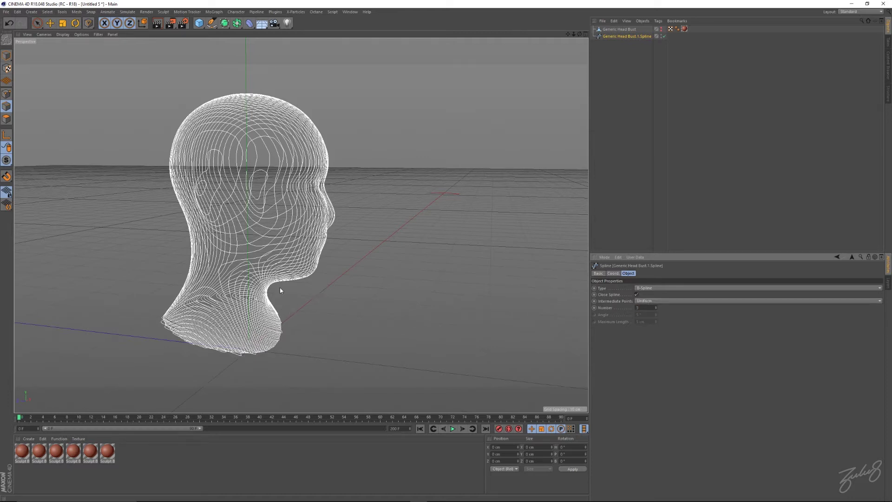
left_click_drag(283, 291, 257, 289, "alt")
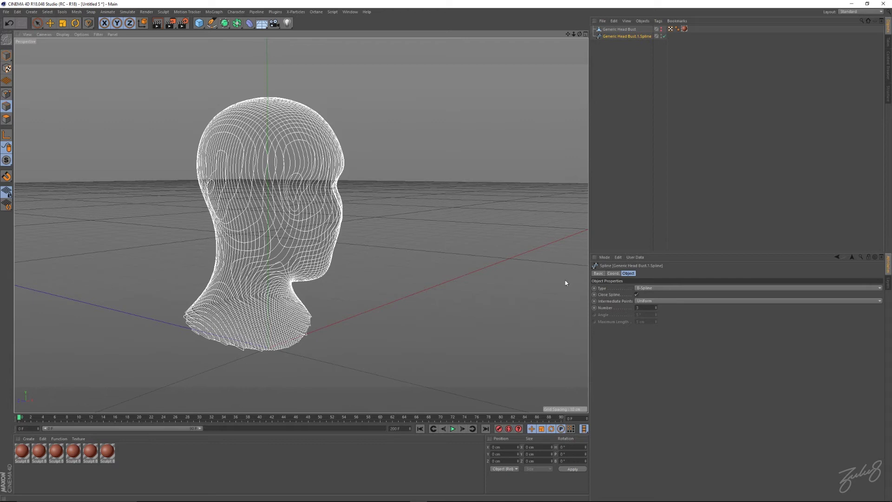
mouse_move(307, 246)
left_mouse_down("alt")
mouse_move(203, 246)
mouse_move(328, 240)
mouse_move(310, 245)
left_mouse_up("alt")
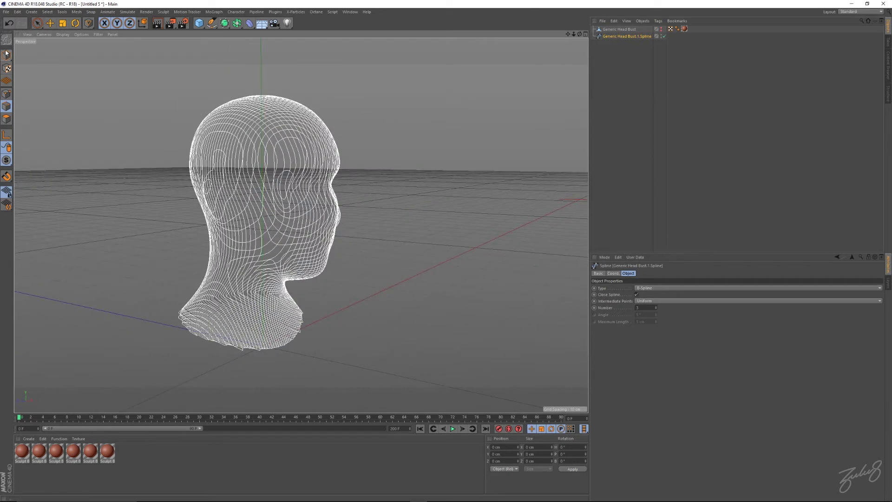
Step: Split the head spline into separate spline objects with Explode Segments
left_click(75, 12)
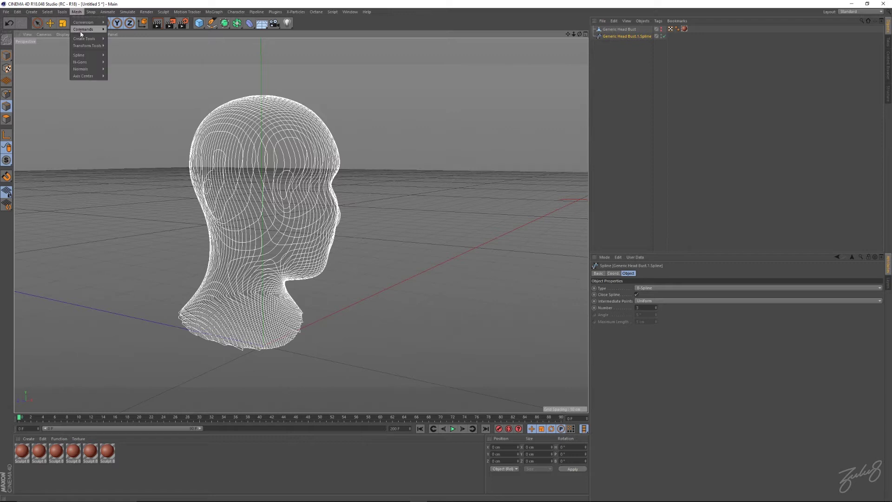
mouse_move(83, 32)
mouse_move(81, 57)
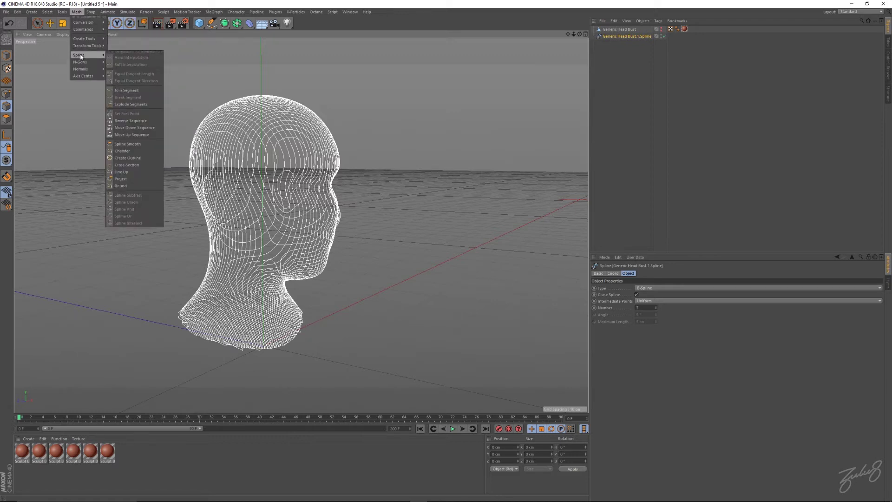
left_click(123, 106)
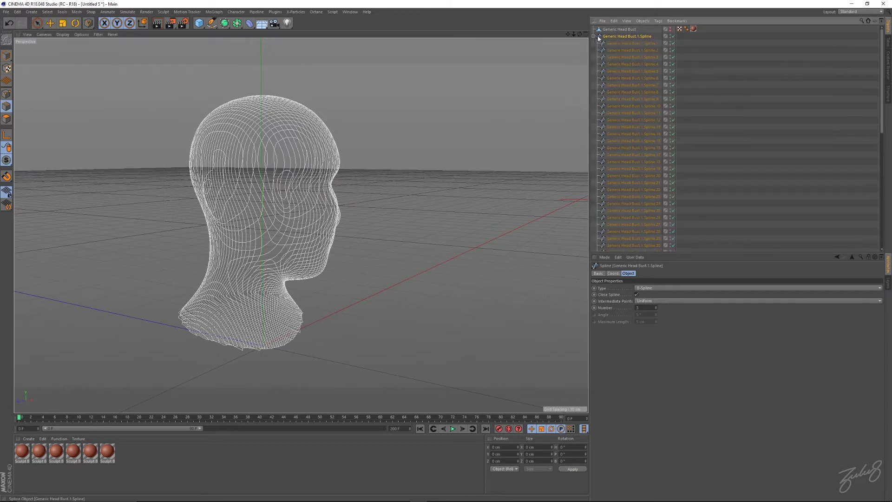
Step: Inspect several of the exploded spline segments individually and reselect their parent spline
left_click(614, 57)
left_click(615, 79)
left_click(617, 100)
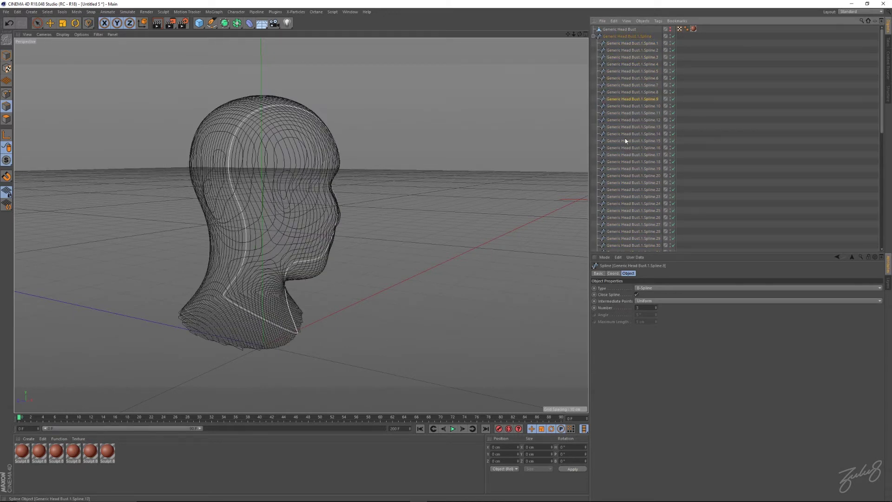
left_click(626, 37)
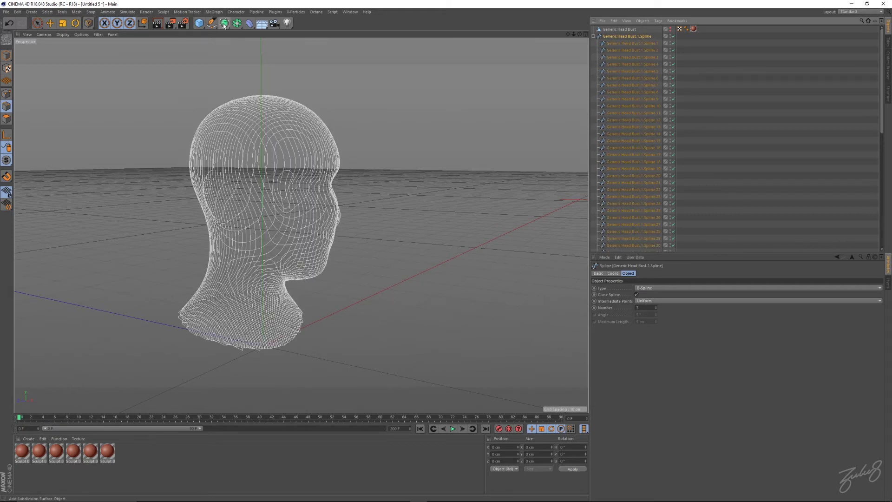
Step: Add an Extrude object and make all the exploded head bust spline segments its children
left_click_drag(223, 25, 308, 33)
left_click(631, 48)
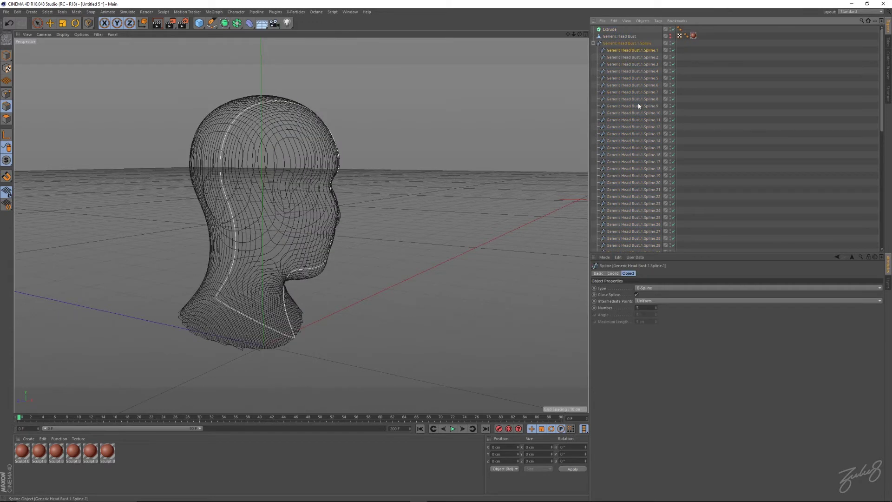
scroll(638, 105, "down", 12)
left_click(626, 247, "shift")
scroll(632, 182, "up", 12)
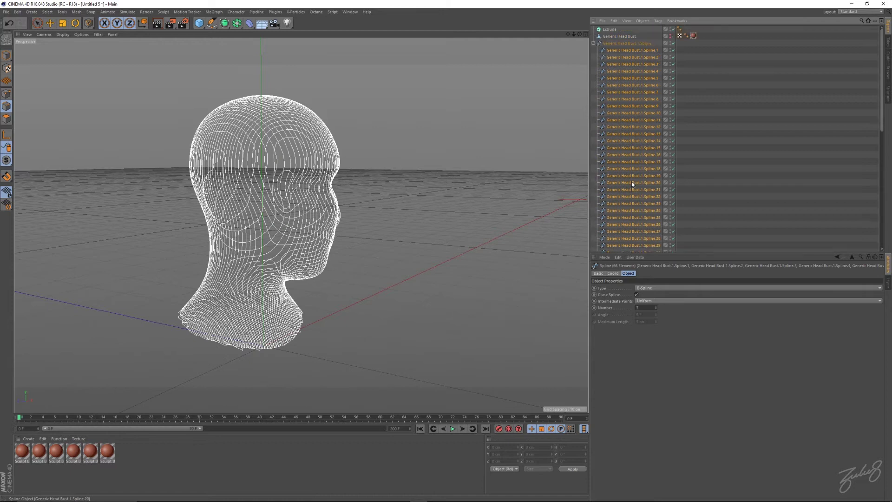
left_click_drag(625, 51, 609, 30)
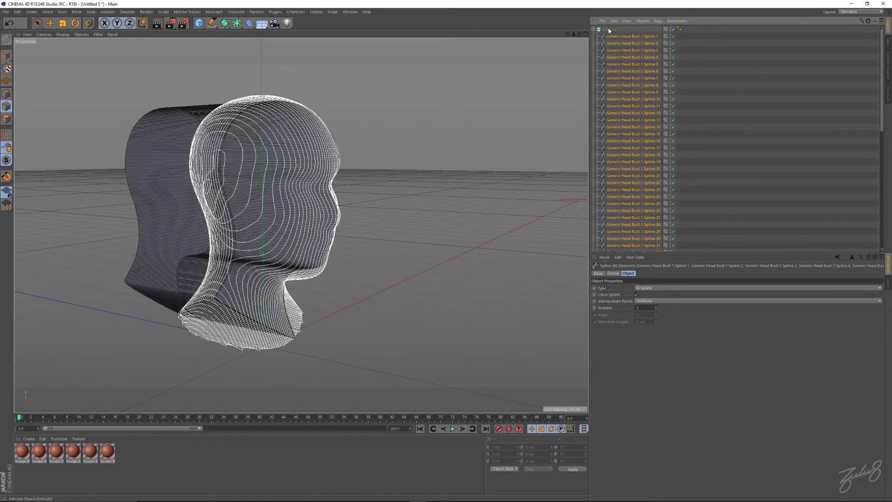
Step: Delete the leftover empty parent spline of the head bust segments
scroll(615, 54, "down", 12)
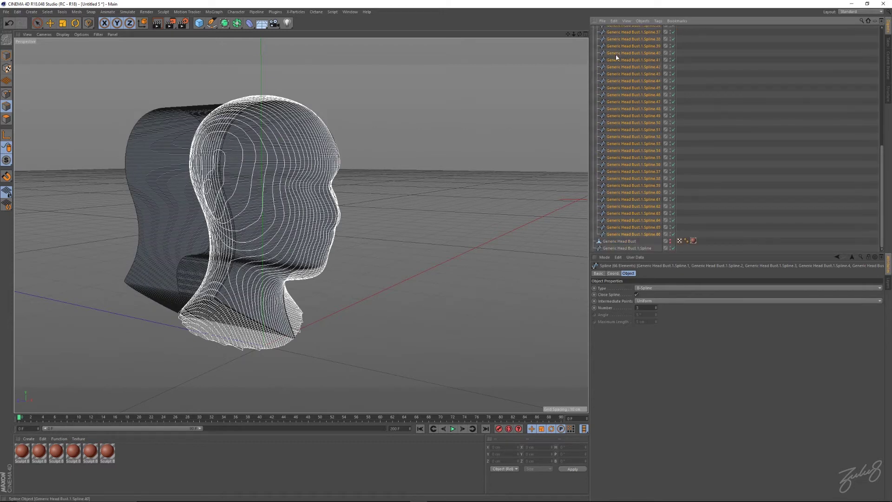
left_click(621, 249)
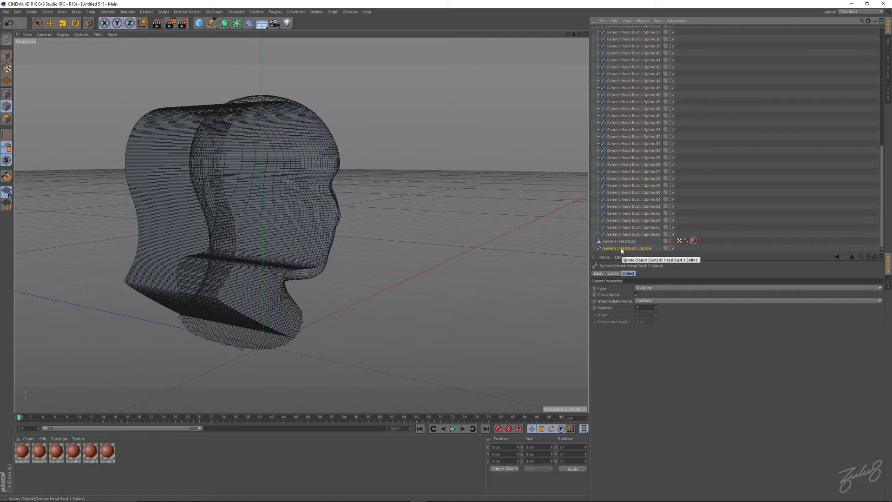
key("Delete")
Step: Turn on Hierarchical for the Extrude object so every child spline is extruded
scroll(617, 170, "up", 12)
left_click(611, 30)
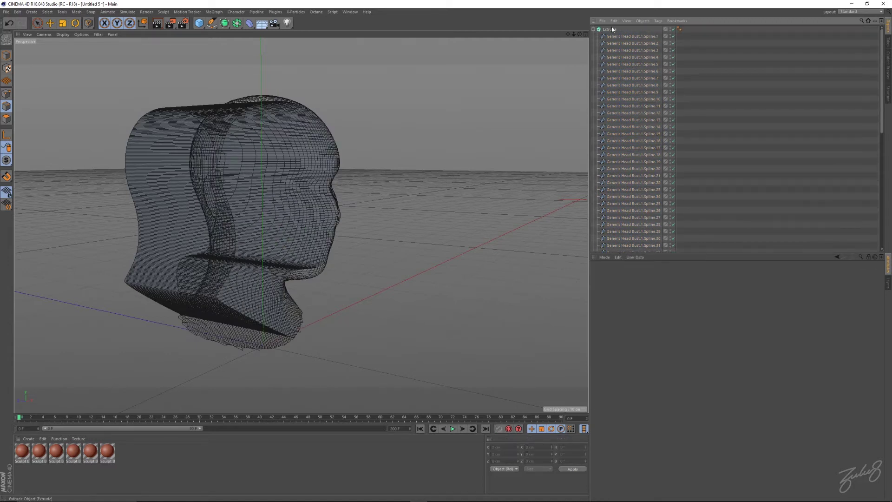
left_click_drag(343, 172, 301, 225, "alt")
middle_click_drag(301, 225, 373, 217, "alt")
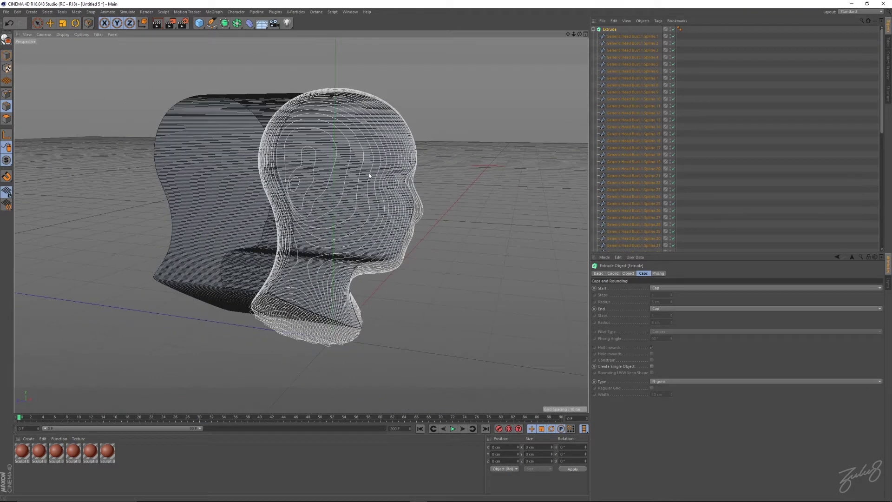
left_click_drag(370, 175, 390, 169, "alt")
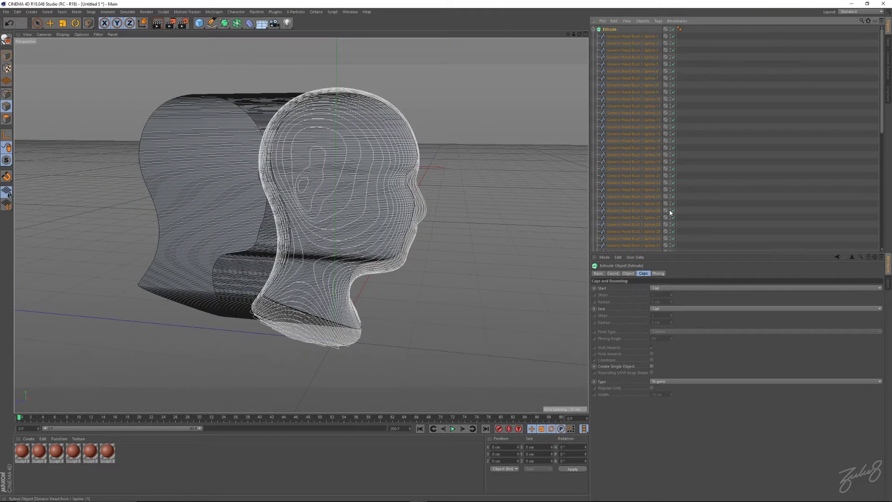
left_click(628, 273)
left_click(628, 315)
left_click_drag(358, 204, 331, 206, "alt")
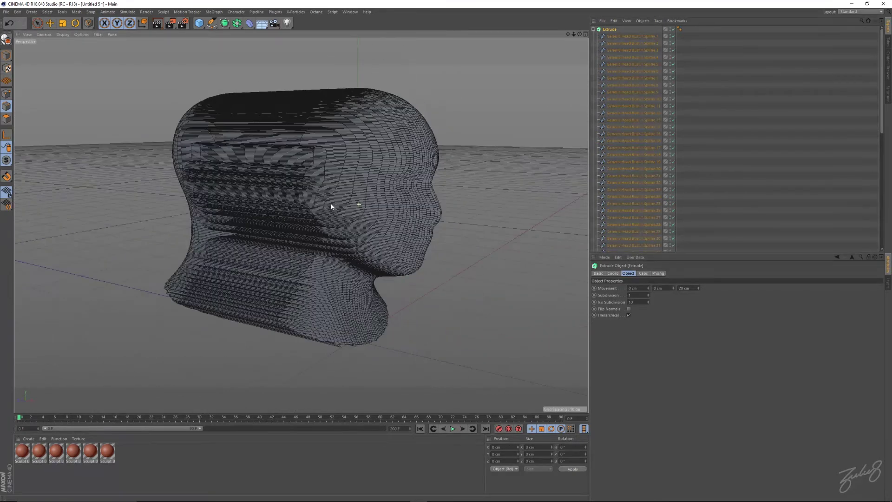
Step: Set the Extrude object's Z movement to 0 cm
double_click(679, 288)
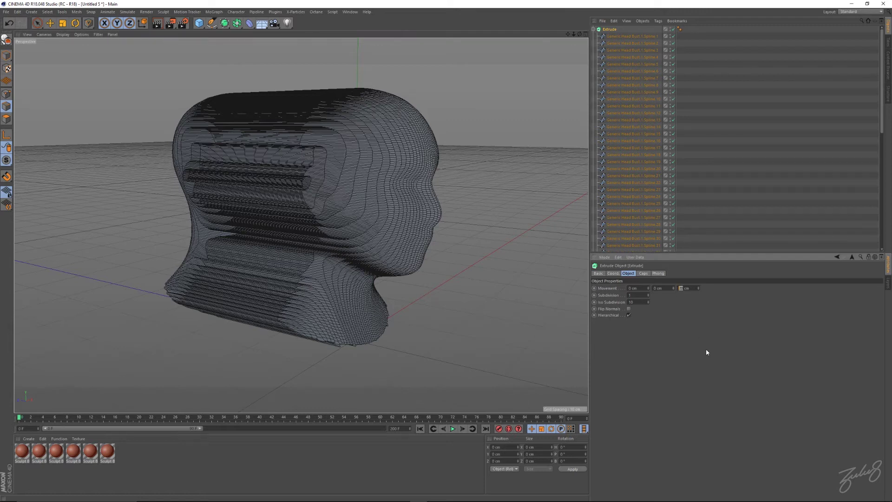
type("0")
key("Return")
left_click_drag(389, 185, 339, 186, "alt")
left_click_drag(410, 185, 379, 190, "alt")
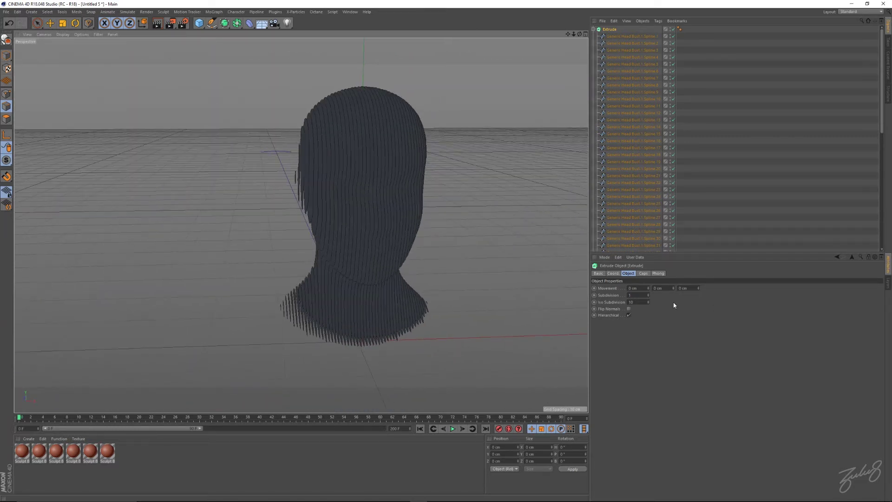
Step: Set the Extrude object's X movement to 0.5 cm and check the slice thickness from the front
double_click(635, 288)
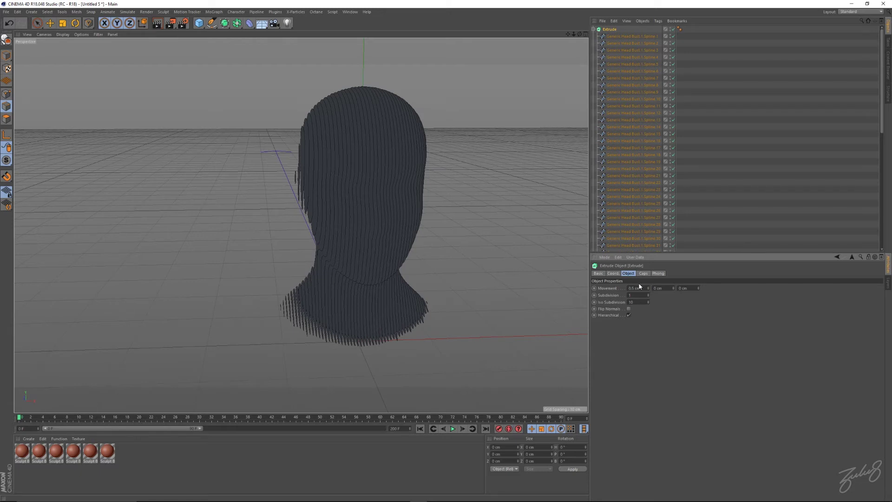
type("0.5")
key("Return")
left_click_drag(315, 195, 299, 191, "alt")
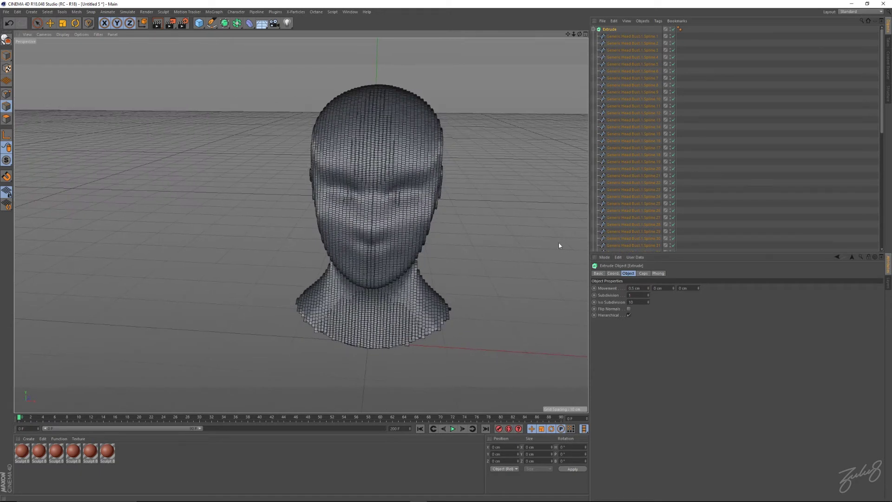
Step: Reduce the Extrude object's X movement to 0.2 cm to leave gaps between the slices
left_click(635, 288)
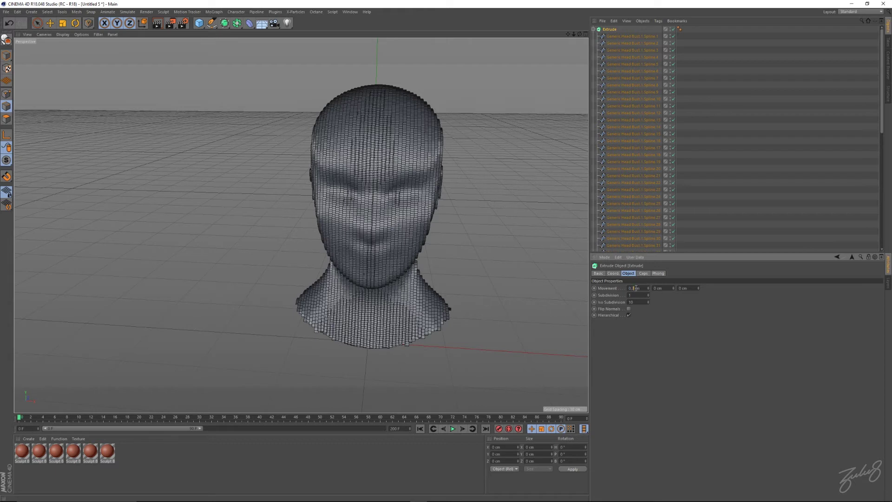
type("0.2")
key("Return")
left_click_drag(384, 205, 390, 223, "alt")
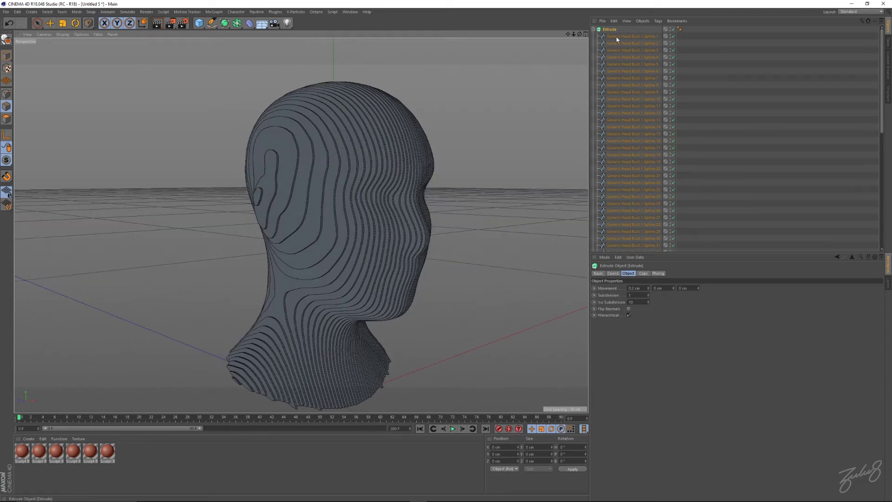
Step: Try turning off Close Spline for all the extruded splines, inspect the head, and turn the option back on
left_click(631, 37)
scroll(622, 139, "down", 10)
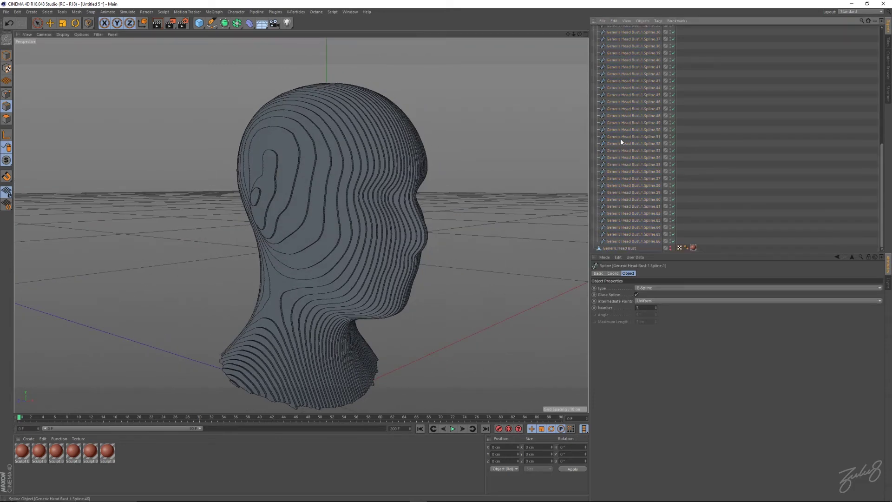
left_click(634, 241, "shift")
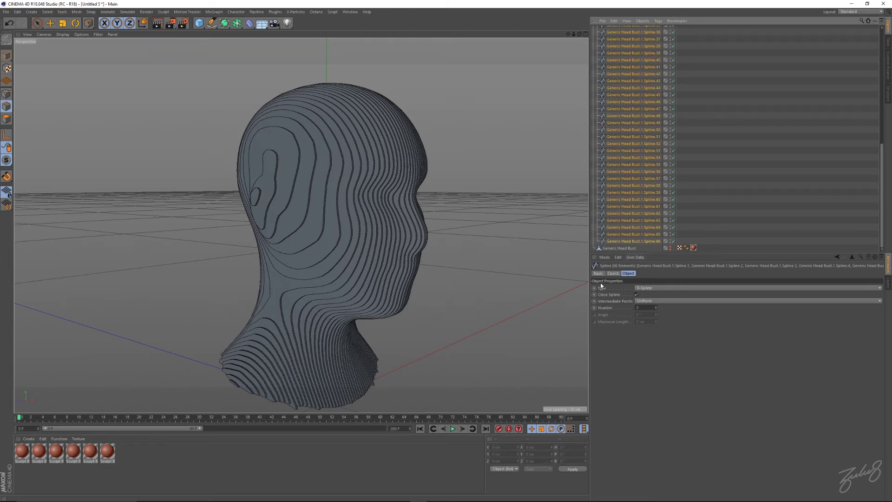
left_click(636, 294)
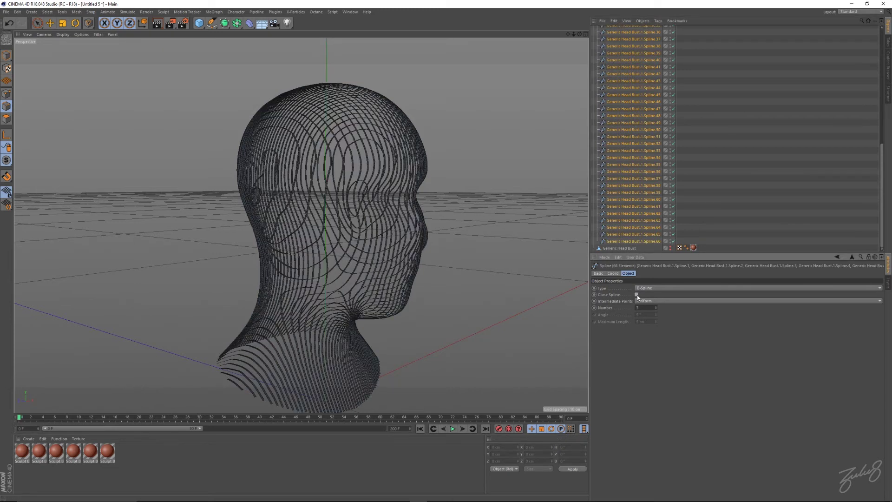
left_click_drag(331, 218, 395, 265, "alt")
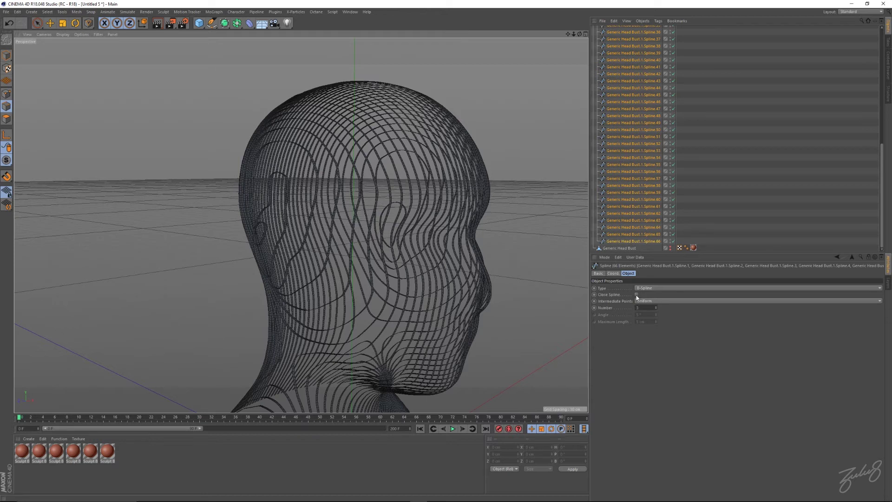
left_click(636, 294)
left_click_drag(393, 188, 420, 200, "alt")
scroll(632, 119, "up", 12)
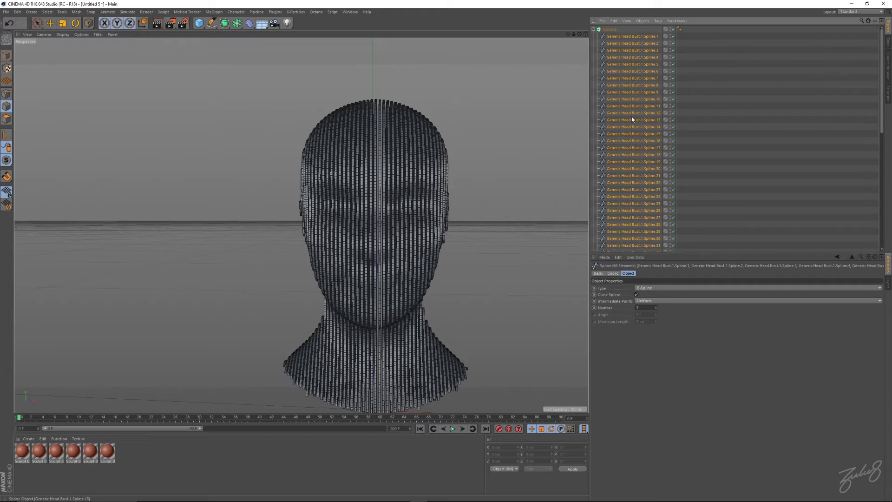
Step: Make the Extrude object editable and expand the resulting null hierarchy down to the individual extrusions
left_click(611, 29)
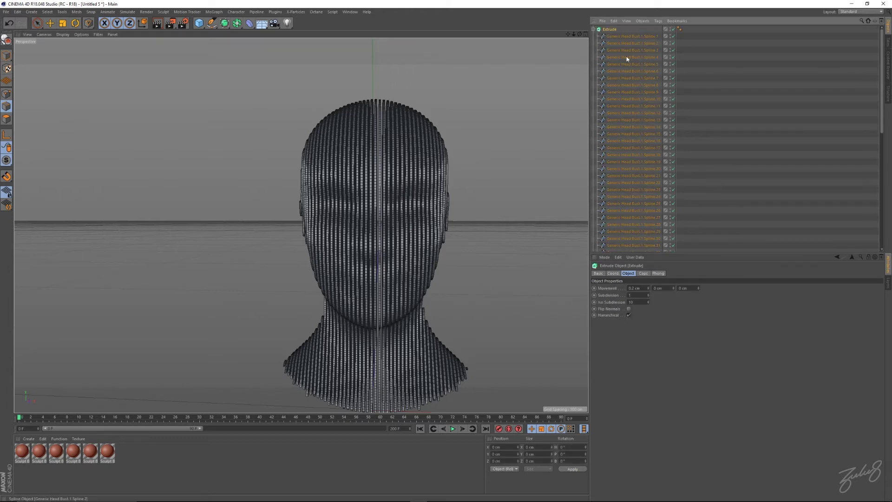
scroll(620, 57, "down", 10)
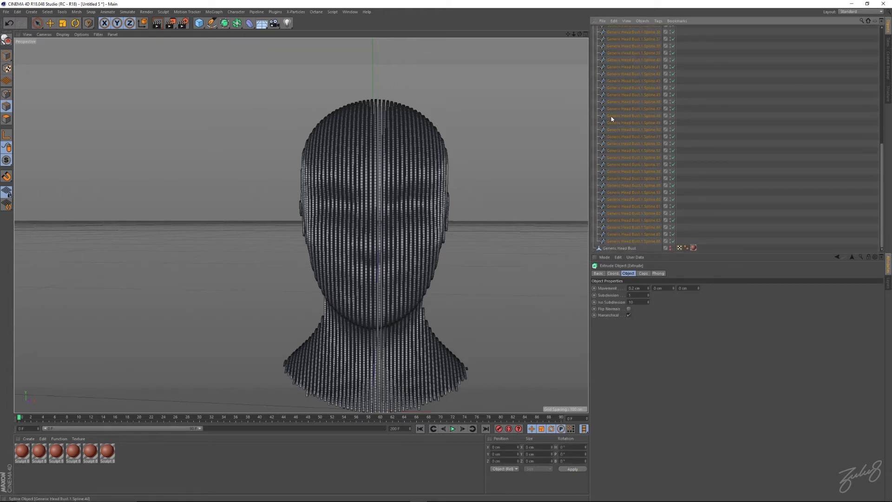
scroll(619, 169, "up", 12)
left_click(594, 29)
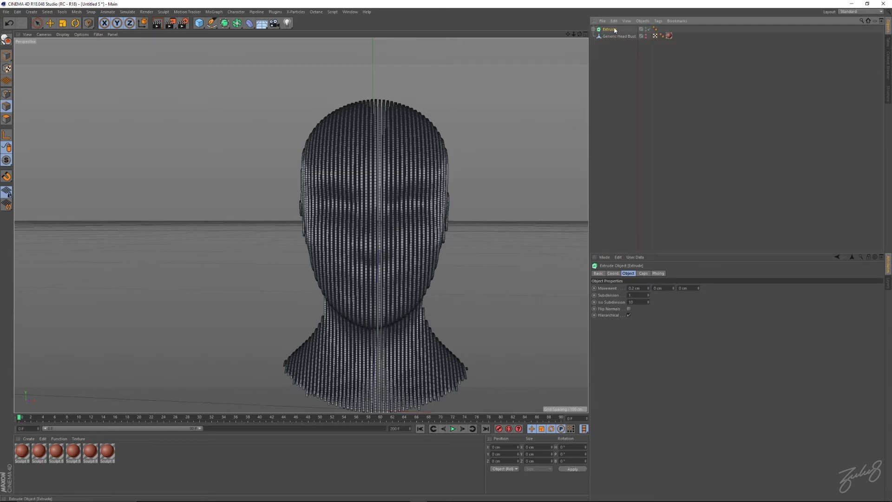
key("c")
left_click(593, 29)
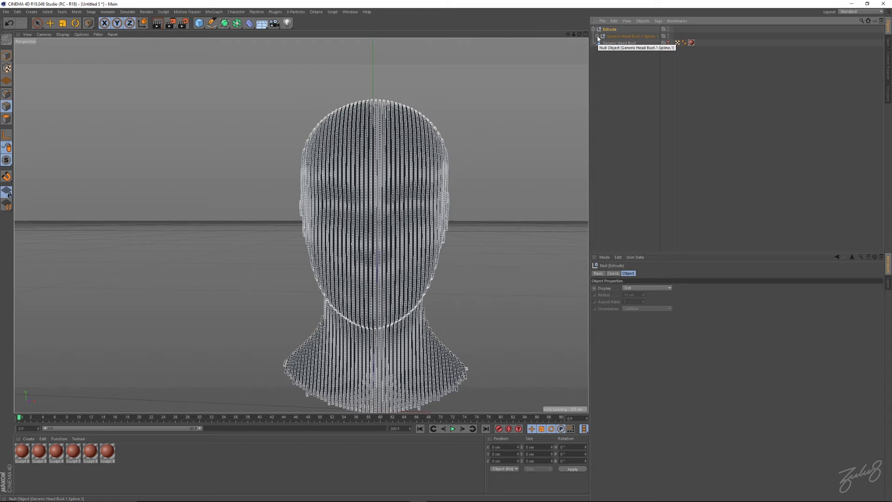
left_click(598, 36)
Step: Enable Create Single Object in the caps settings of all the individual slice extrusions and convert them to polygon objects
left_click(626, 43)
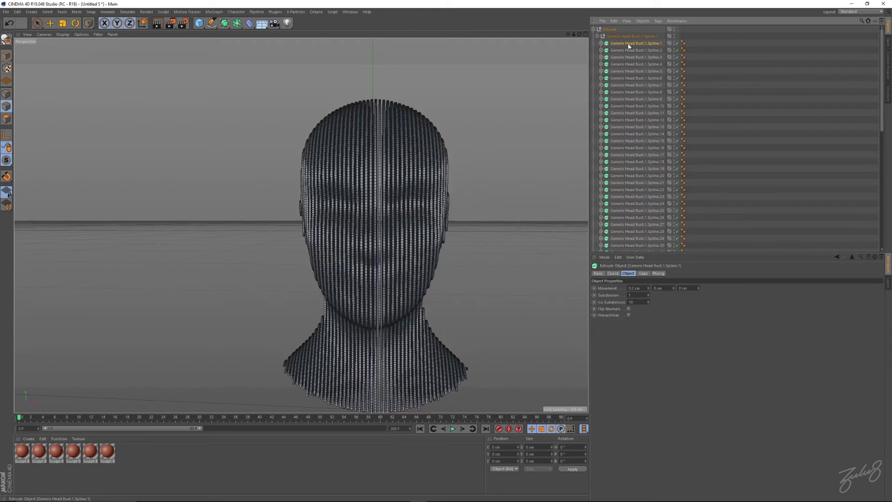
scroll(627, 46, "down", 5)
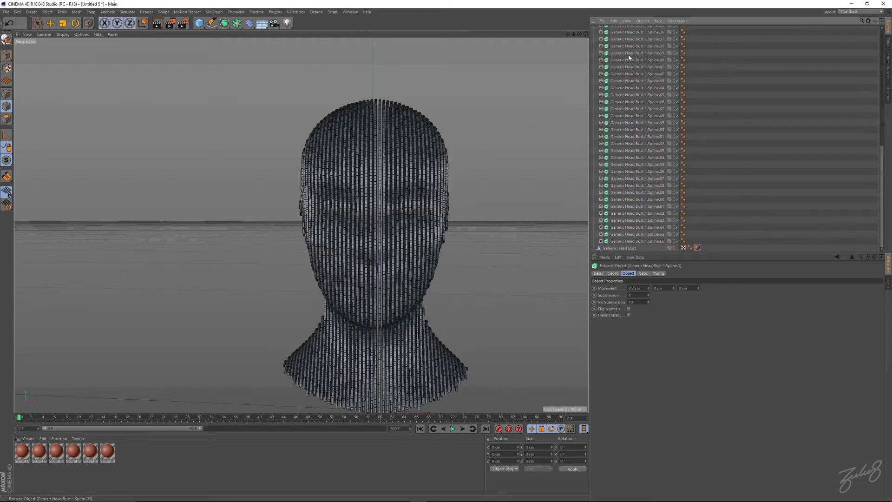
left_click(628, 241, "shift")
scroll(638, 90, "up", 5)
left_click(643, 274)
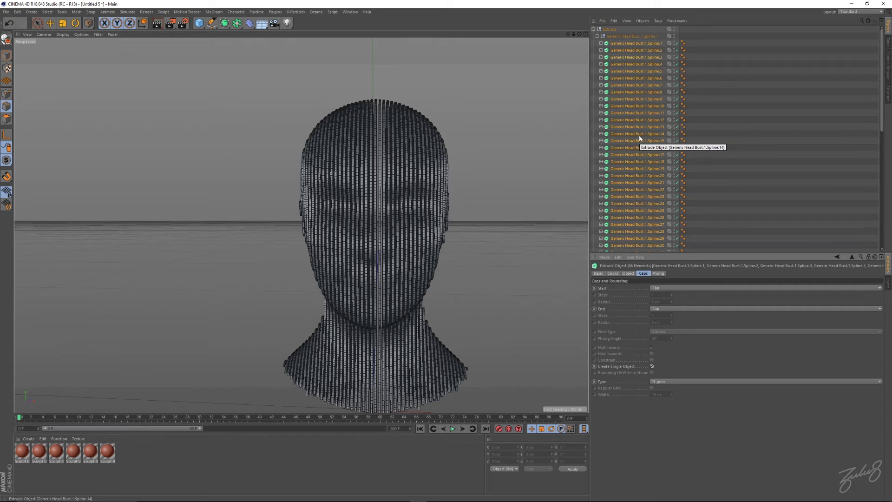
key("c")
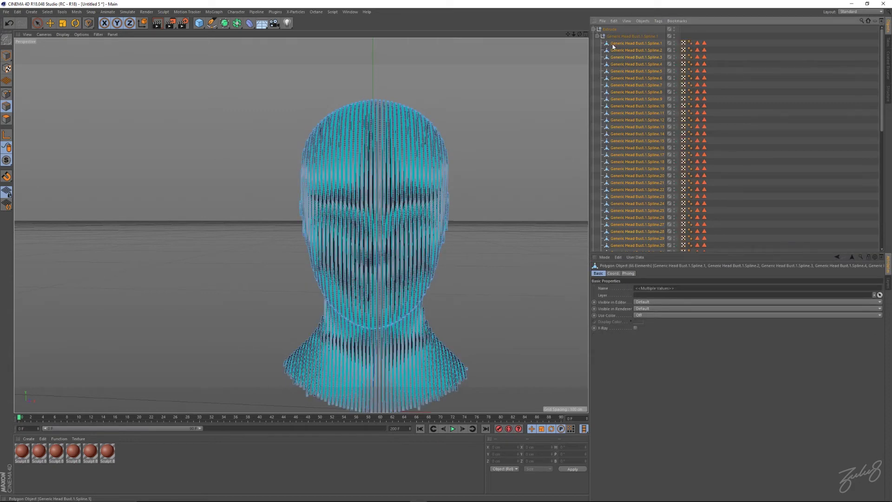
Step: Add a MoGraph Fracture object and make all the polygon slices its children
mouse_move(368, 146)
left_mouse_down("alt")
mouse_move(398, 147)
mouse_move(378, 155)
mouse_move(450, 158)
mouse_move(368, 167)
mouse_move(380, 157)
left_mouse_up("alt")
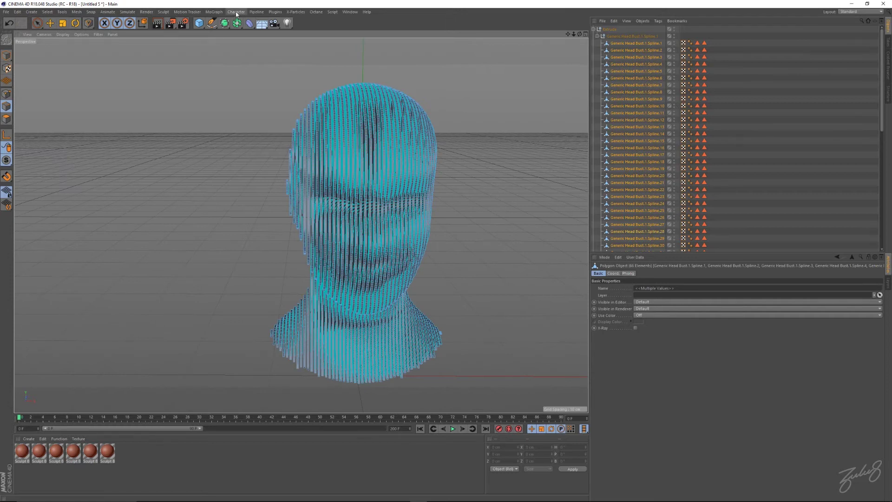
left_click(214, 12)
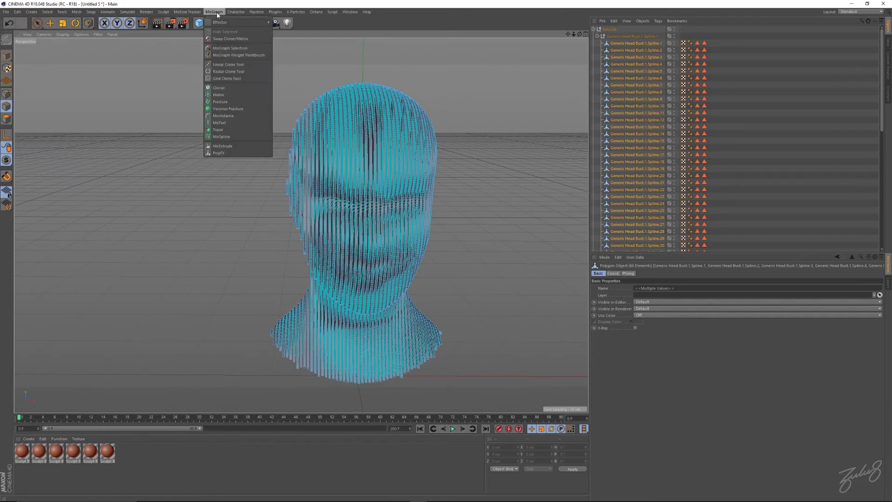
left_click(220, 102)
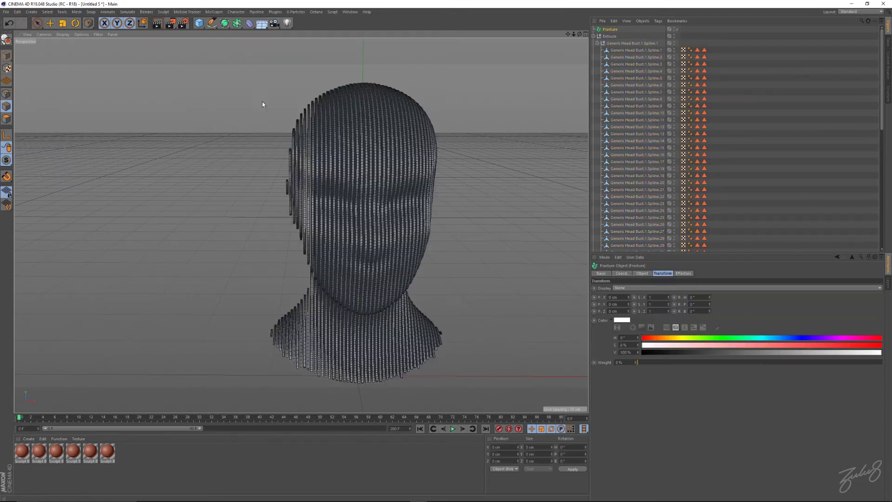
left_click(616, 54)
scroll(635, 147, "down", 10)
left_click(626, 241, "shift")
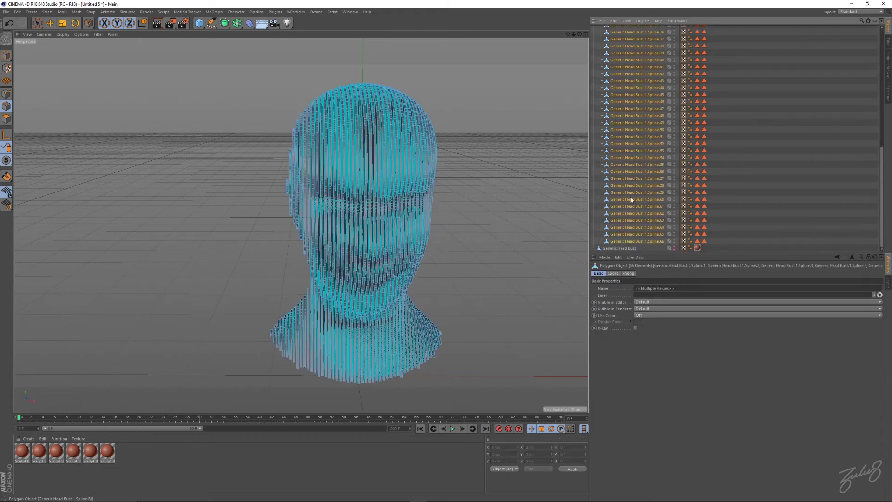
scroll(631, 139, "up", 10)
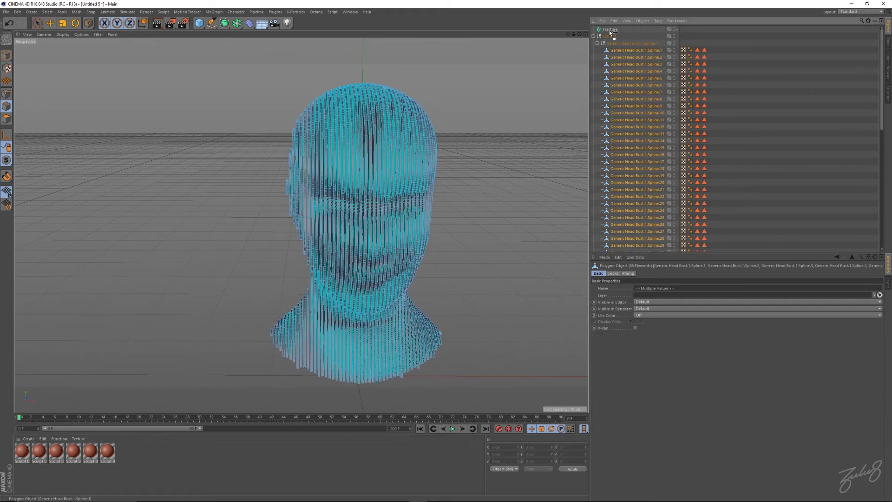
left_click_drag(609, 28, 610, 29)
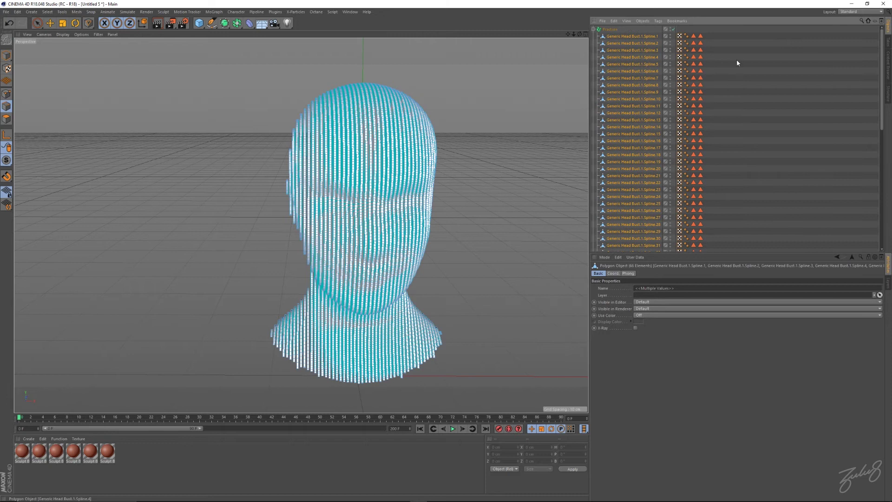
Step: Collapse the Fracture hierarchy, delete the leftover Extrude null with its child, and check the sliced head from the side
left_click(595, 28)
left_click(609, 36)
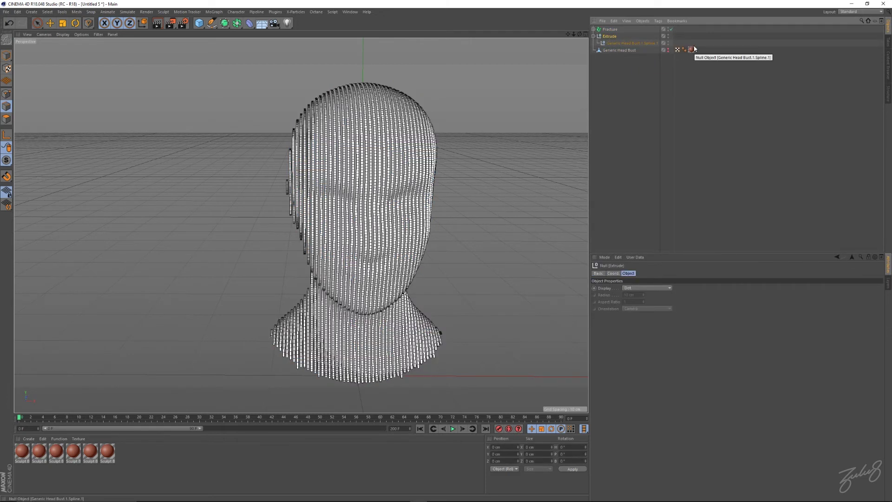
key("Delete")
left_click_drag(342, 223, 321, 223, "alt")
middle_click_drag(321, 222, 294, 211, "alt")
left_click_drag(295, 211, 332, 201, "alt")
middle_click_drag(331, 201, 304, 212, "alt")
left_click_drag(303, 212, 404, 169, "alt")
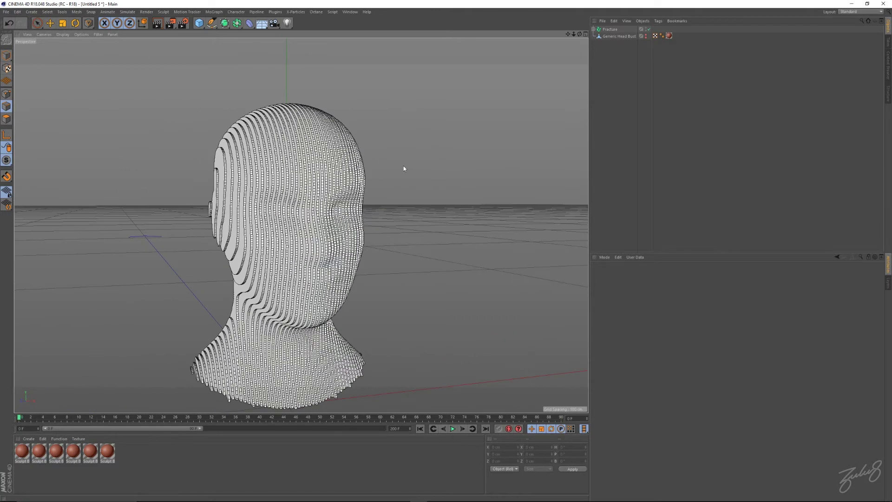
Step: Try increasing the Fracture object's R.H transform to rotate all the slices, and undo the change
left_click(610, 30)
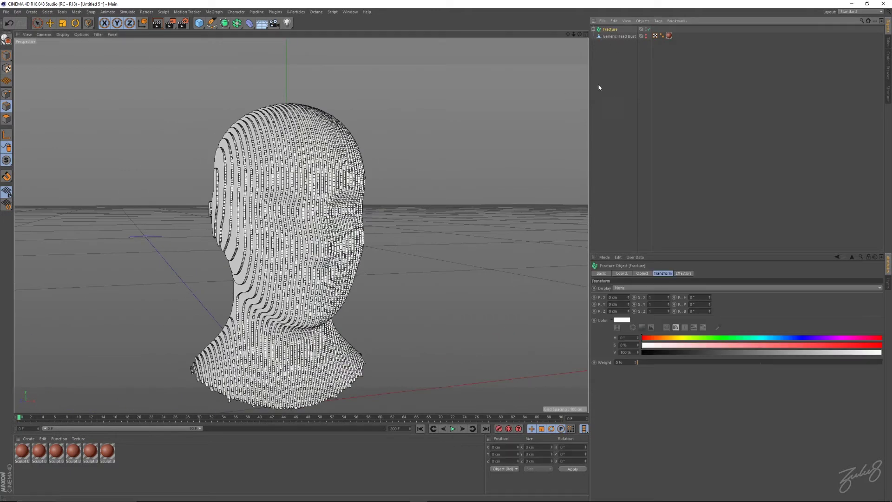
left_click(707, 297)
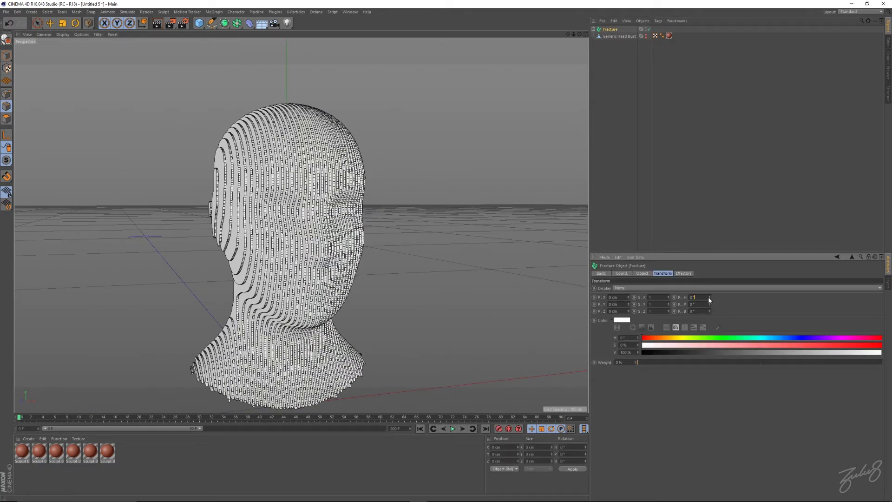
left_click_drag(709, 297, 709, 120)
key("ctrl+z")
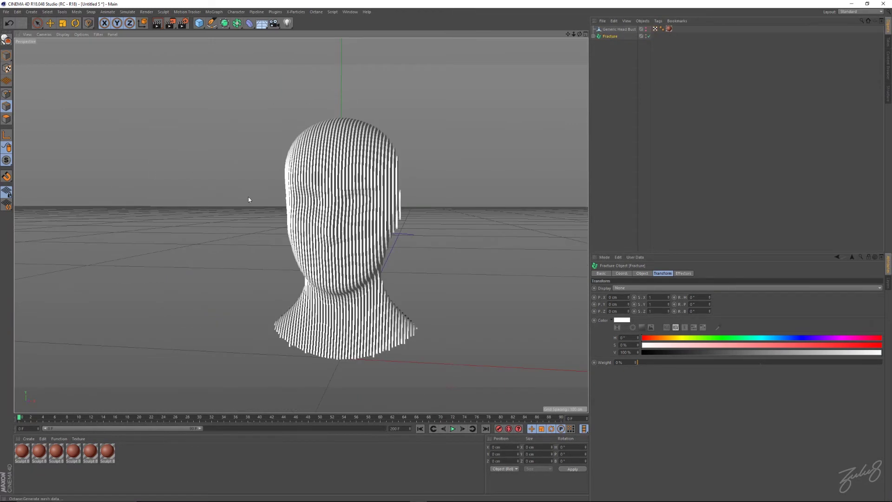
Step: Add a MoGraph Random effector to the selected Fracture object
mouse_move(324, 202)
left_mouse_down("alt")
mouse_move(277, 199)
mouse_move(305, 198)
left_mouse_up("alt")
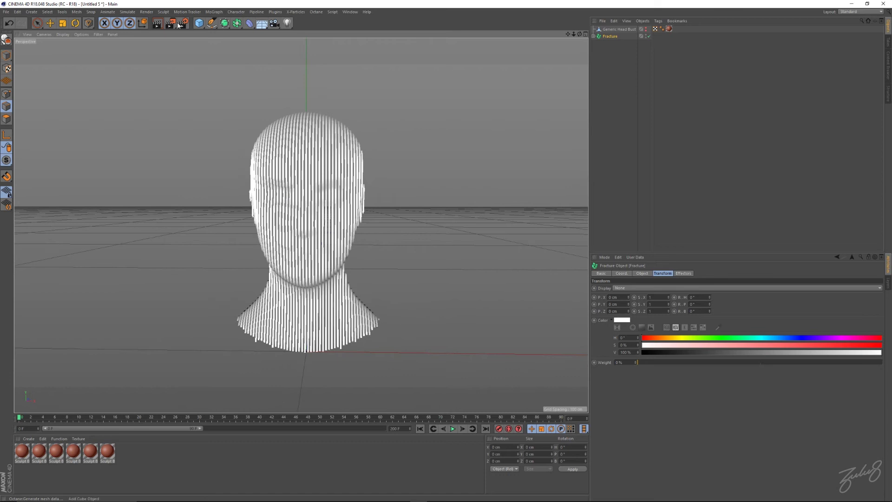
left_click(210, 12)
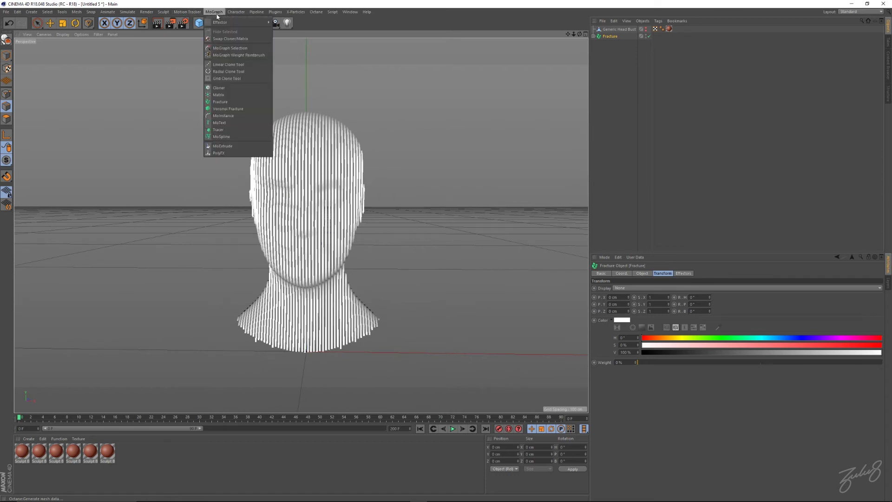
mouse_move(224, 27)
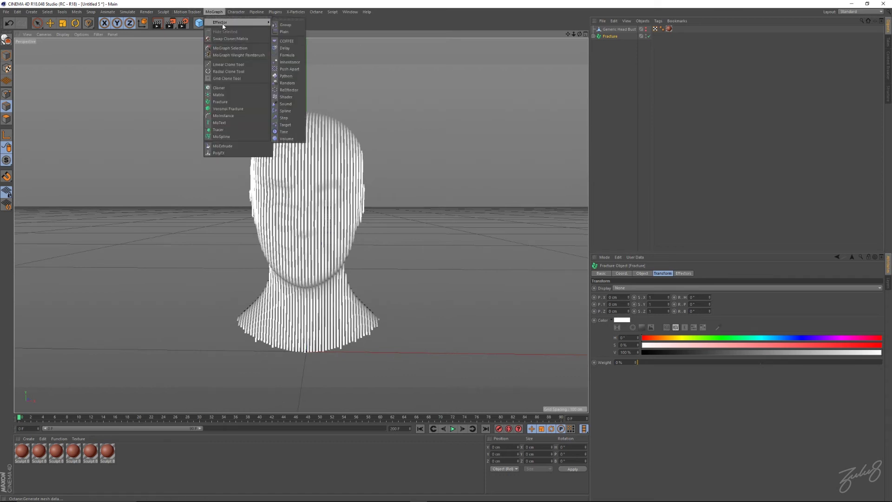
left_click(287, 84)
Step: Set the Random effector's P.X, P.Y and P.Z position offsets to 0 cm
right_click_drag(433, 71, 308, 196, "alt")
middle_click_drag(414, 186, 373, 192, "alt")
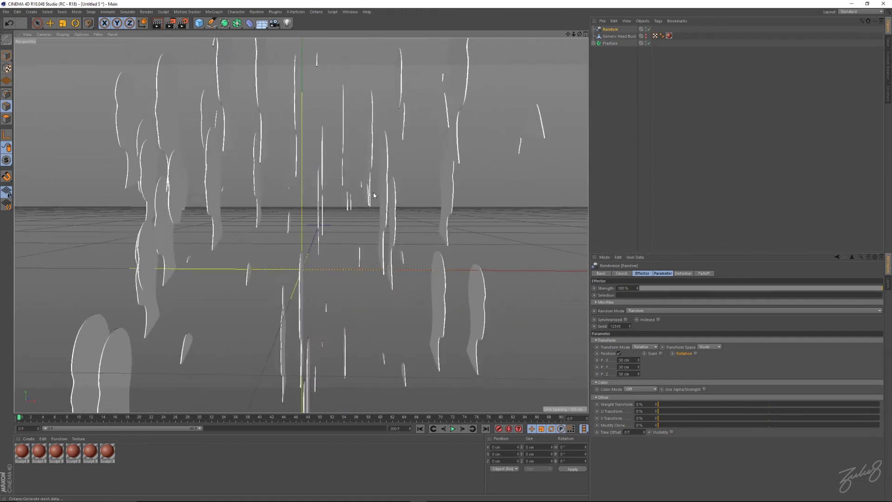
right_click_drag(373, 192, 288, 241, "alt")
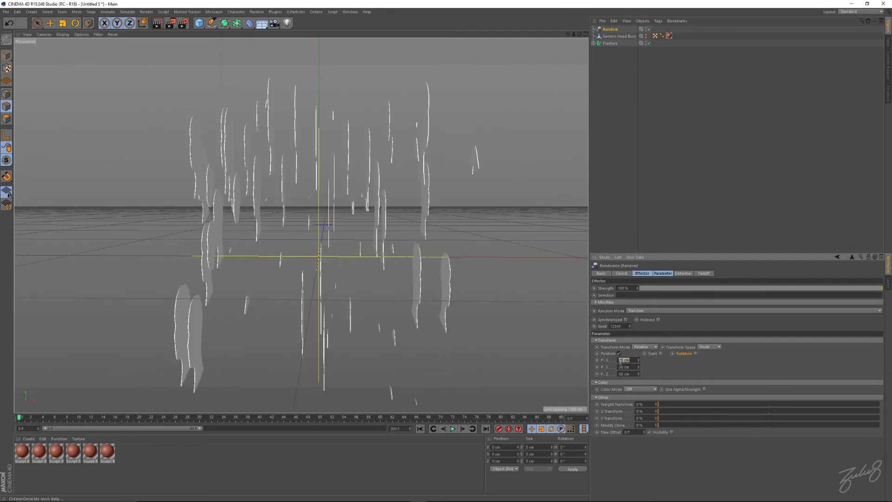
type("0")
key("Tab")
type("0")
key("Tab")
type("0")
key("Tab")
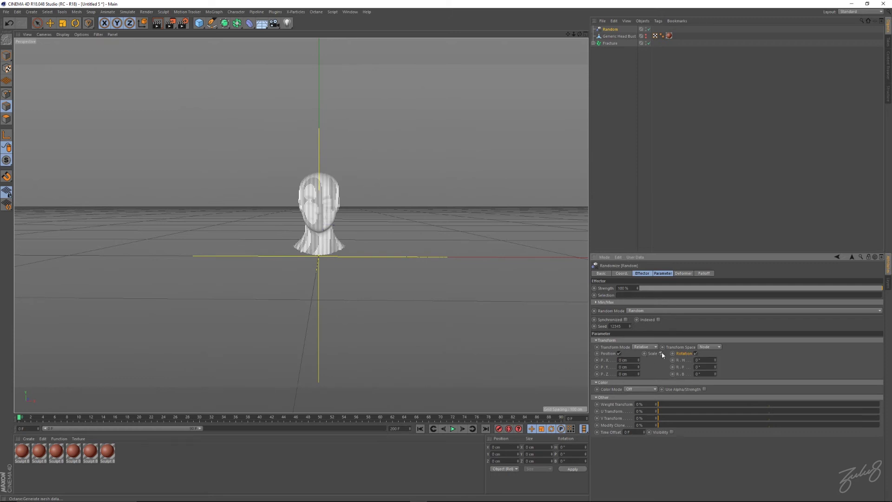
Step: Enable Rotation and Scale on the Random effector, undo a trial R.H rotation, and raise R.P to 134°
left_click(660, 354)
left_click_drag(746, 360, 746, 312)
key("ctrl+z")
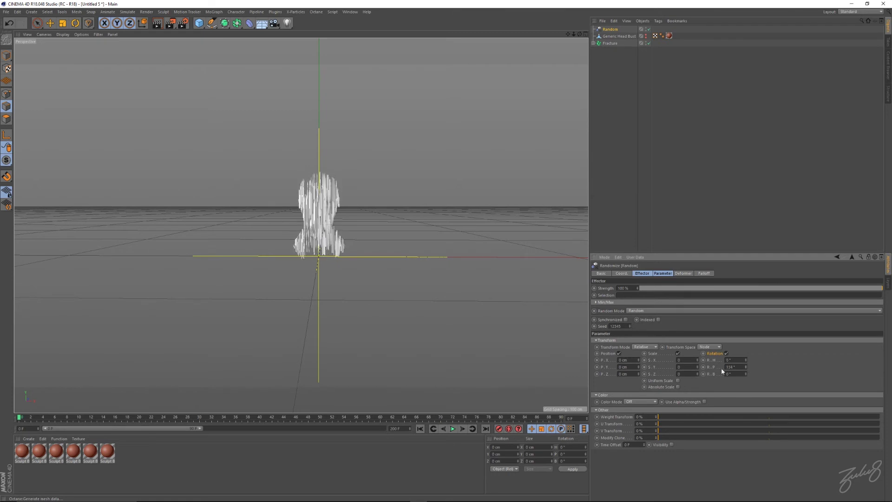
scroll(380, 233, "up", 5)
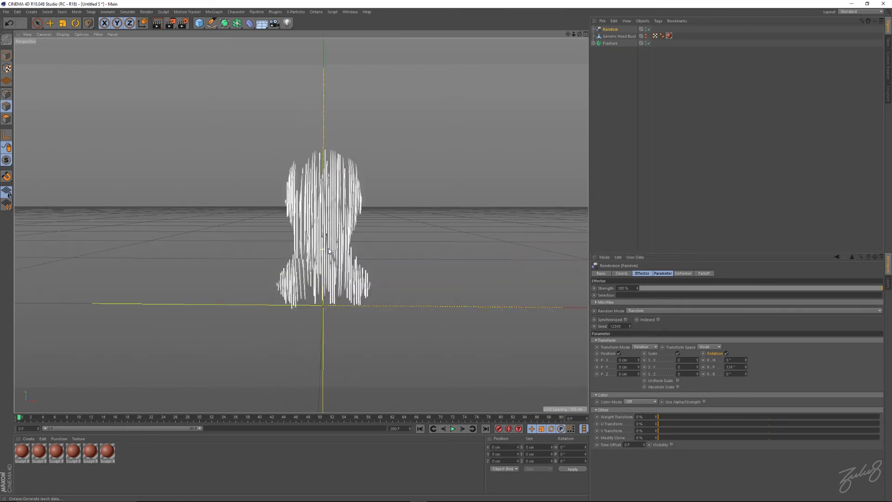
Step: Switch the Random effector's Random Mode to Noise and extend the timeline's preview range to 200 frames
left_click(610, 43)
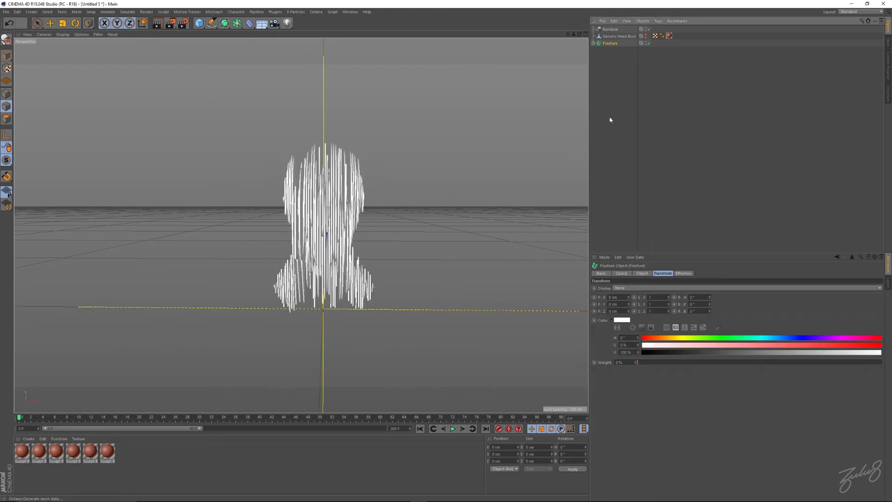
left_click(611, 30)
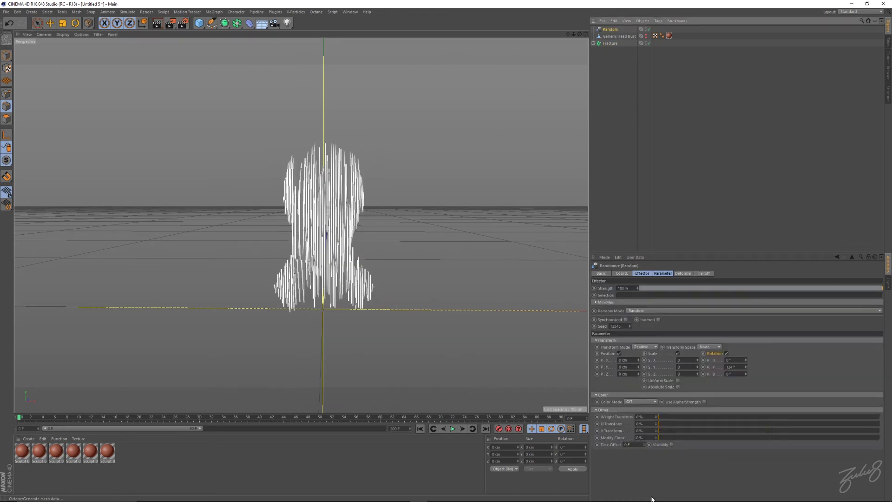
left_click(648, 310)
left_click(642, 333)
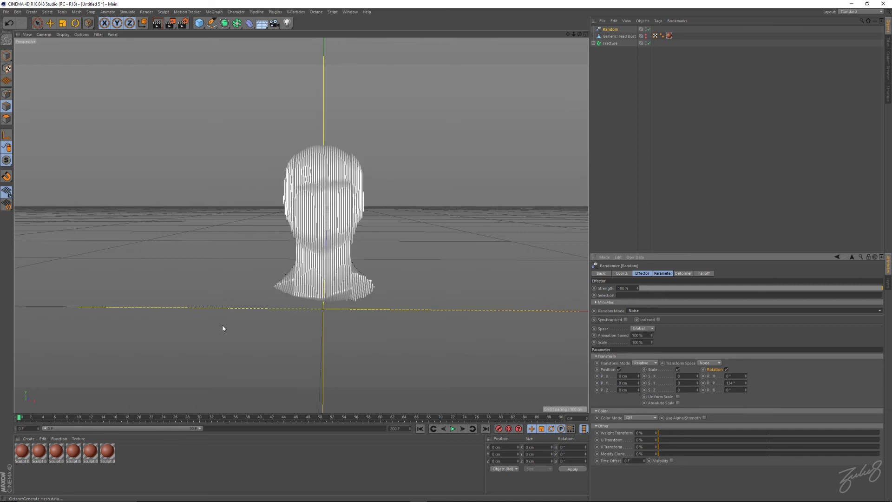
left_click_drag(200, 428, 384, 428)
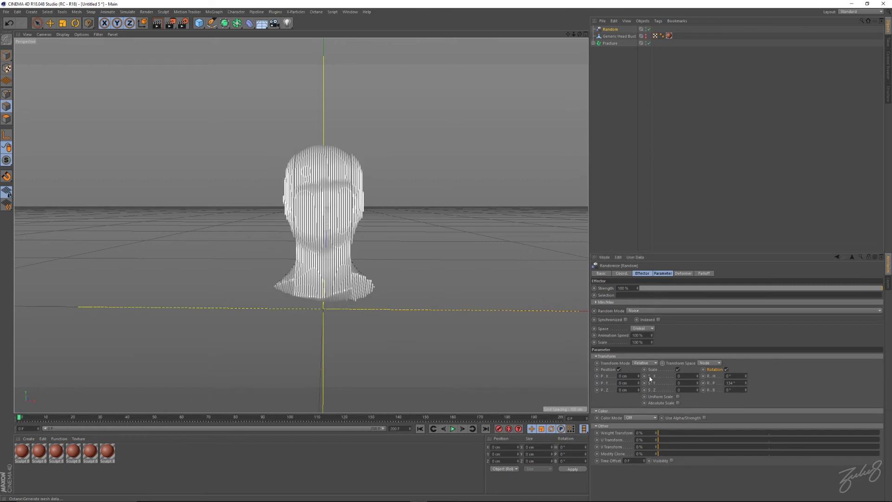
Step: Set the Random effector's Animation Speed to 20% and play the animation, viewing the slices from an angle
double_click(636, 335)
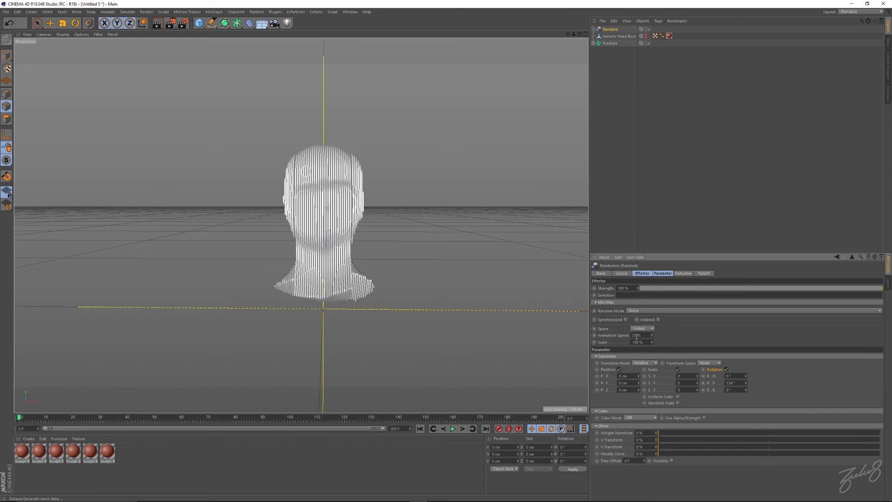
scroll(375, 282, "up", 2)
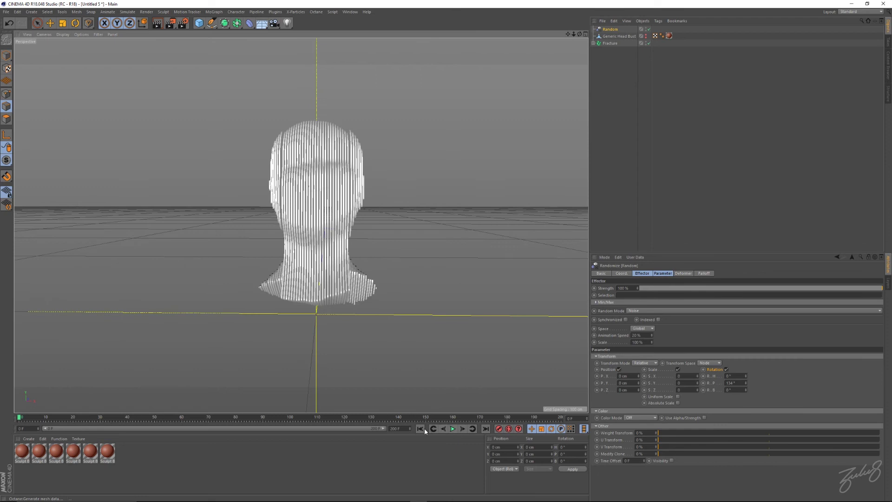
left_click(452, 428)
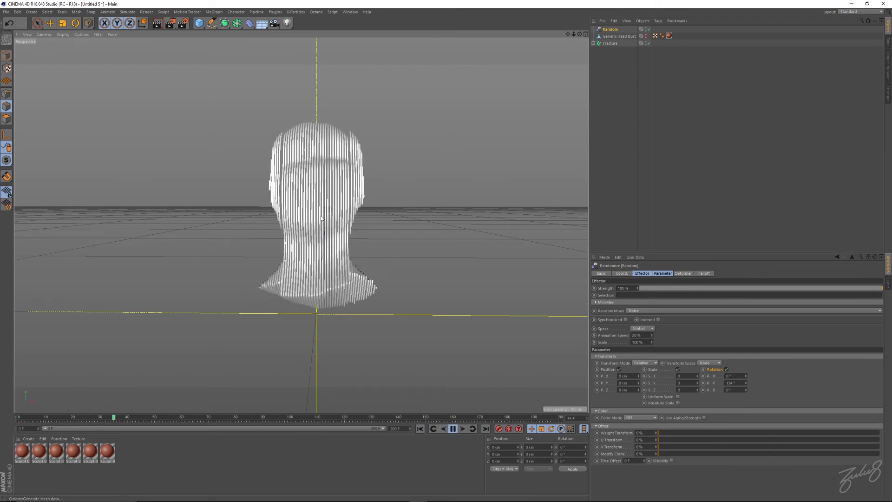
left_click_drag(316, 206, 274, 224, "alt")
scroll(364, 193, "up", 2)
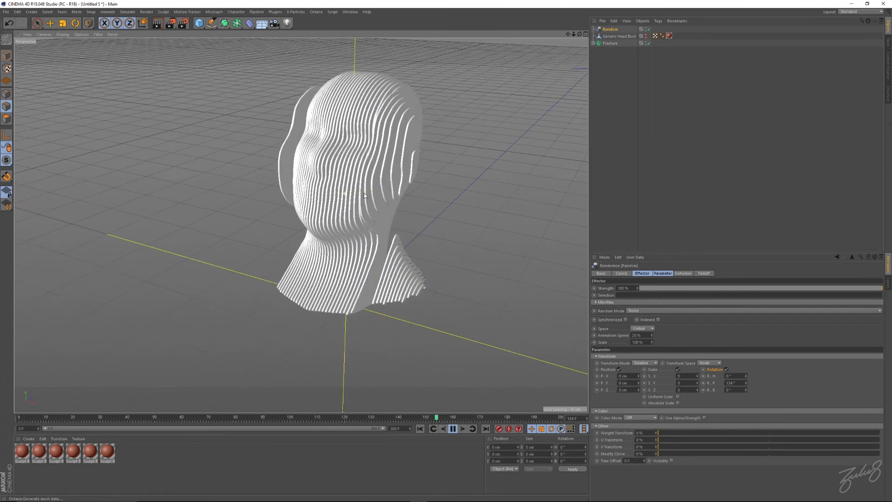
mouse_move(388, 160)
left_mouse_down("alt")
mouse_move(374, 155)
mouse_move(395, 152)
left_mouse_up("alt")
Step: Lower the Random effector's noise Scale and reduce its R.P rotation while the animation plays
left_click_drag(651, 342, 652, 384)
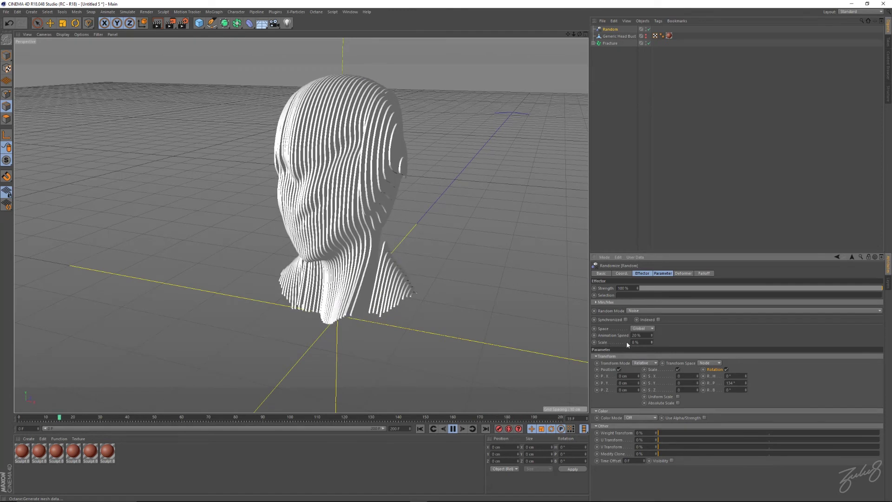
left_click_drag(652, 341, 651, 346)
left_click_drag(746, 383, 745, 425)
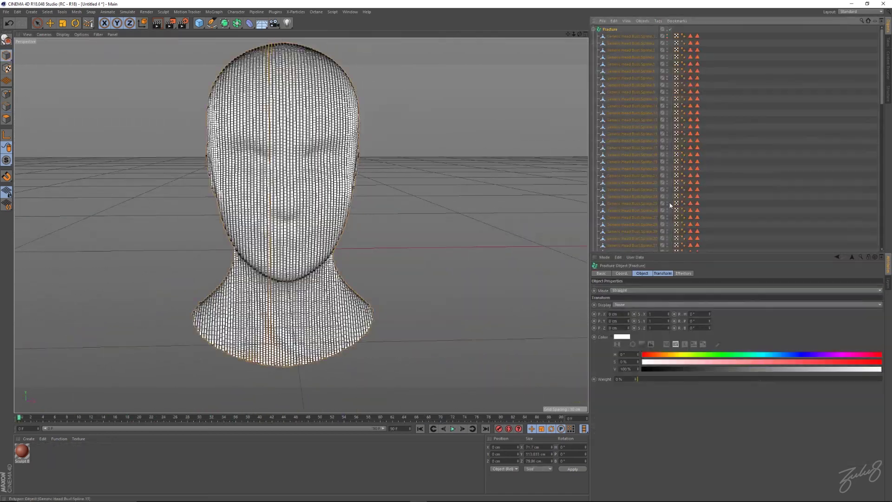
Step: Try increasing R.H in the Fracture transform of the separate head scene, and undo the change
left_click_drag(709, 314, 709, 279)
key("ctrl+z")
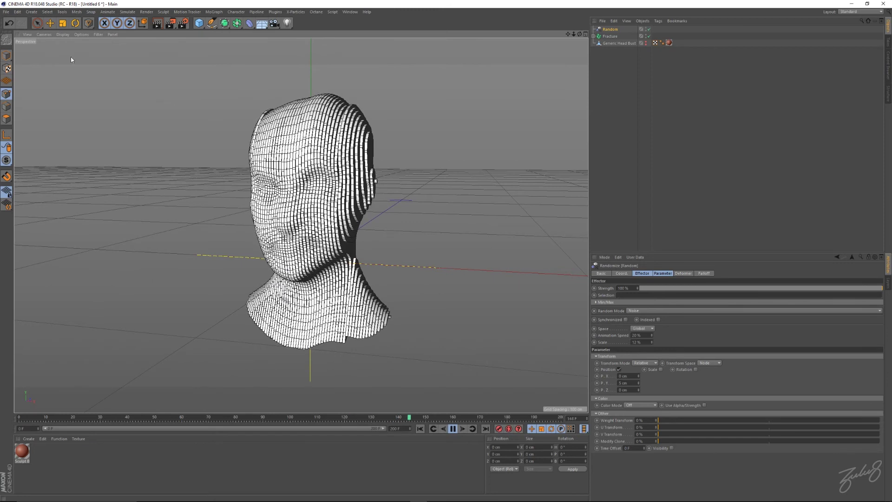
Step: Switch the viewport display to Gouraud Shading without lines and view the animated head from the front
left_click(63, 35)
left_click(67, 45)
left_click_drag(260, 213, 316, 235, "alt")
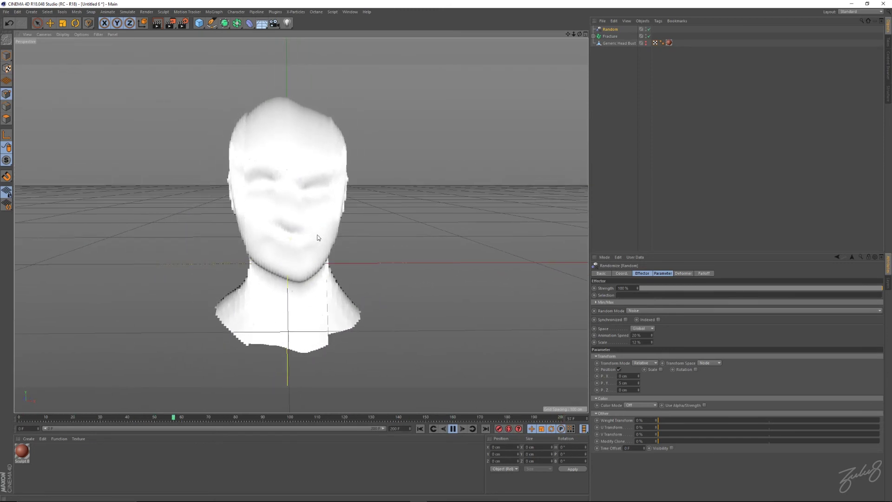